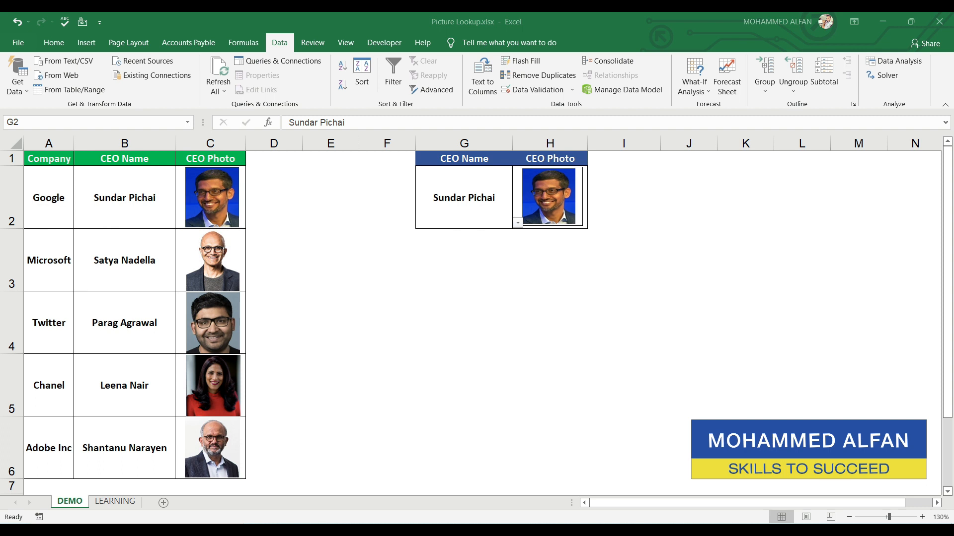
Step: Try the CEO Name drop-down in G2 of the DEMO sheet with Leena Nair and Parag Agrawal
left_click(462, 196)
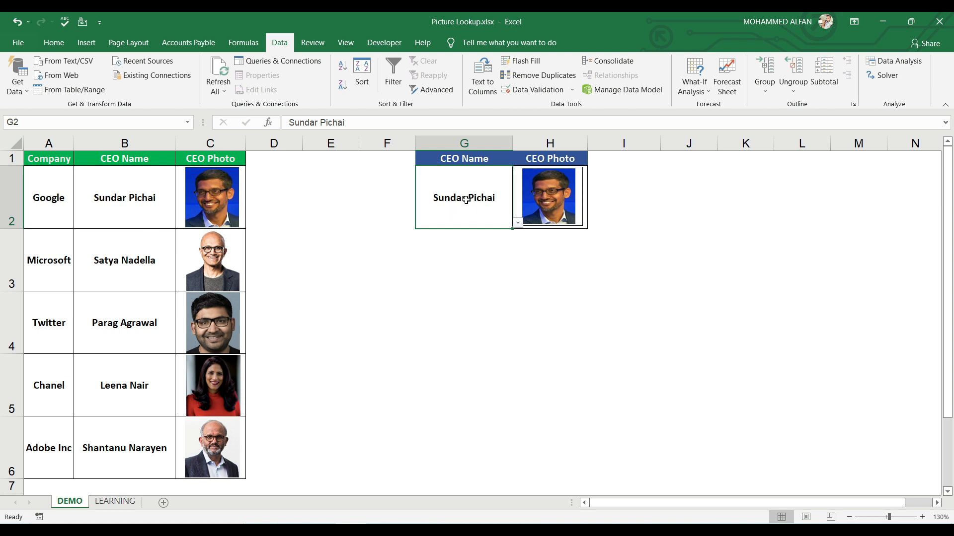
left_click(518, 226)
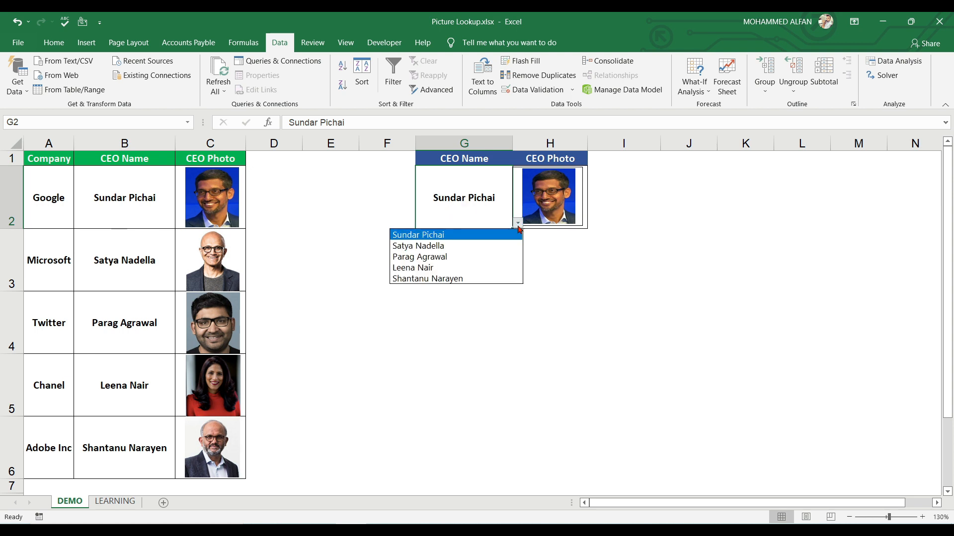
left_click(458, 266)
left_click(518, 223)
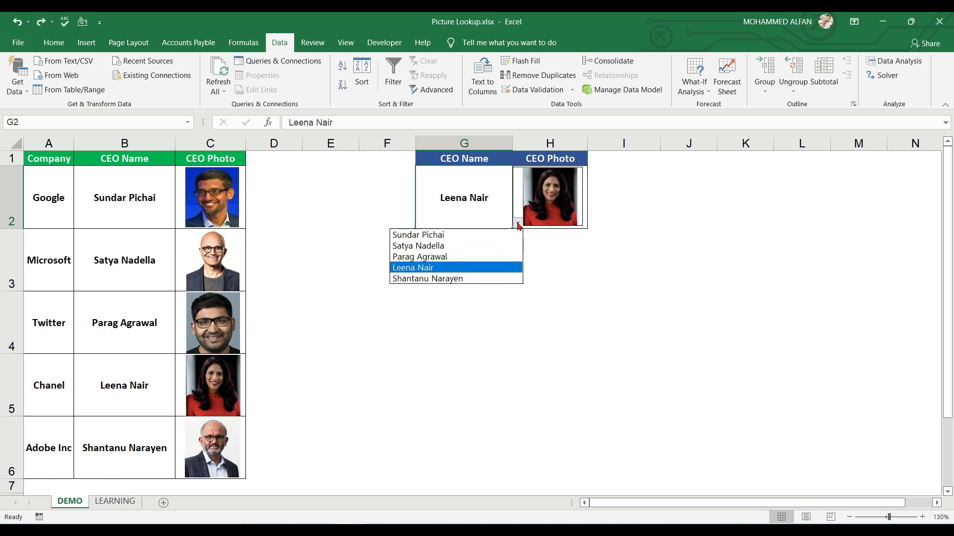
left_click(488, 255)
left_click(624, 303)
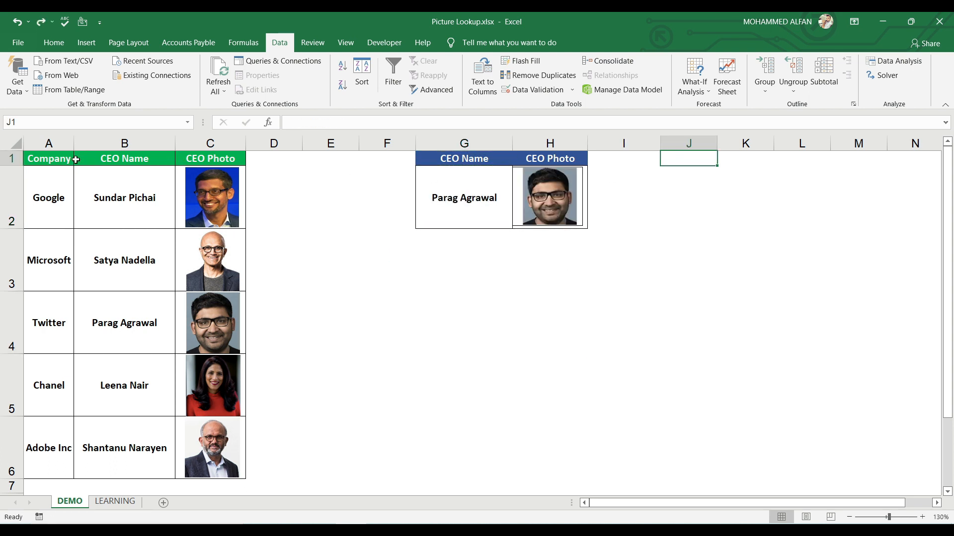
Step: Switch to the LEARNING sheet
left_click_drag(480, 160, 475, 197)
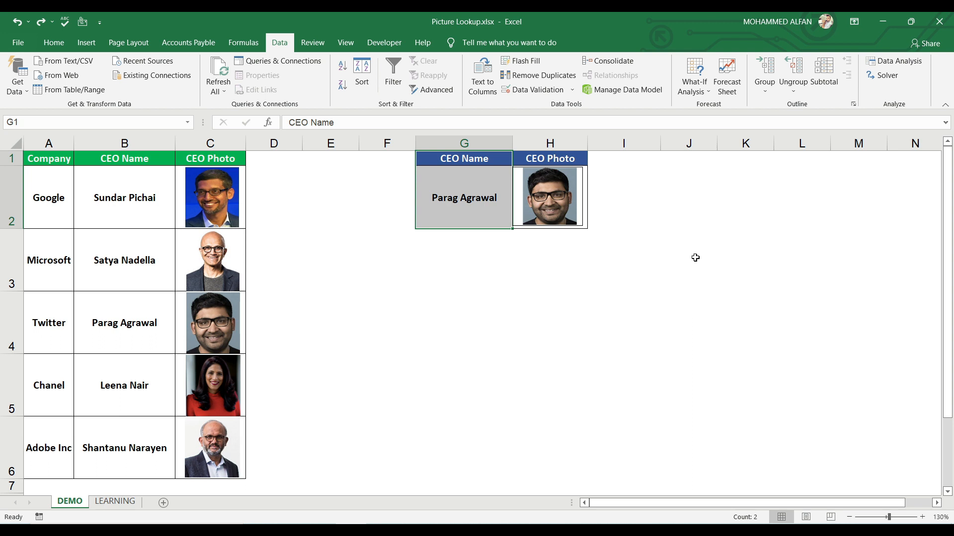
left_click(463, 205)
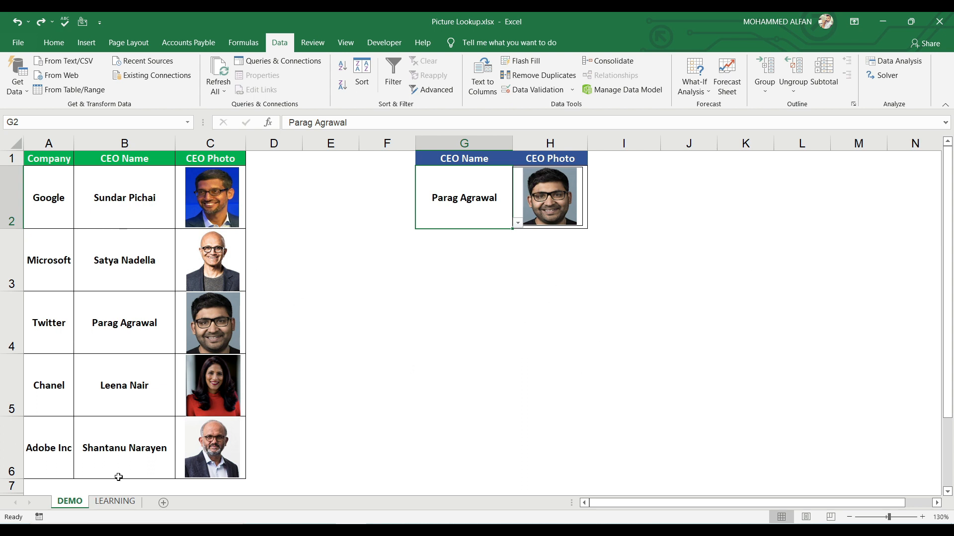
left_click(109, 503)
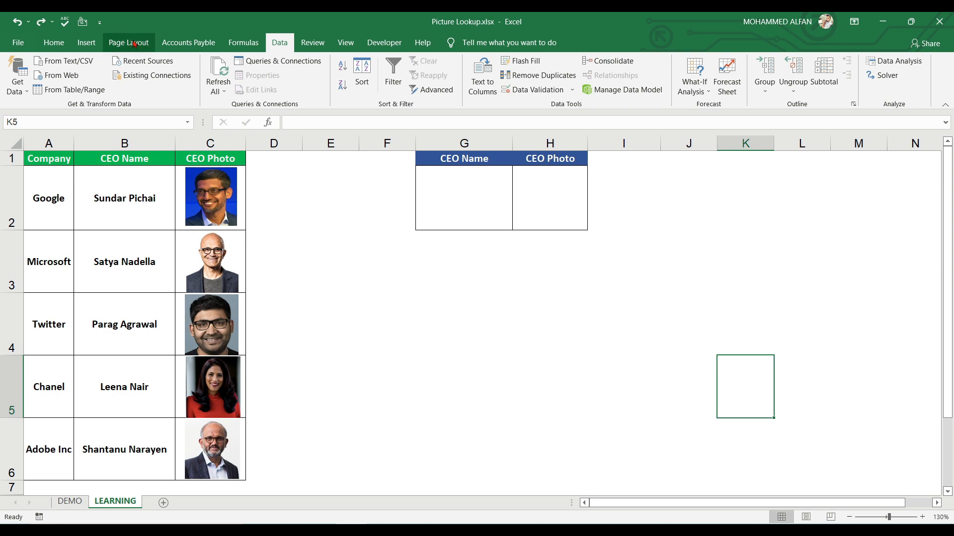
Step: Open the dialog for inserting pictures from this device and close it without inserting anything
left_click(89, 44)
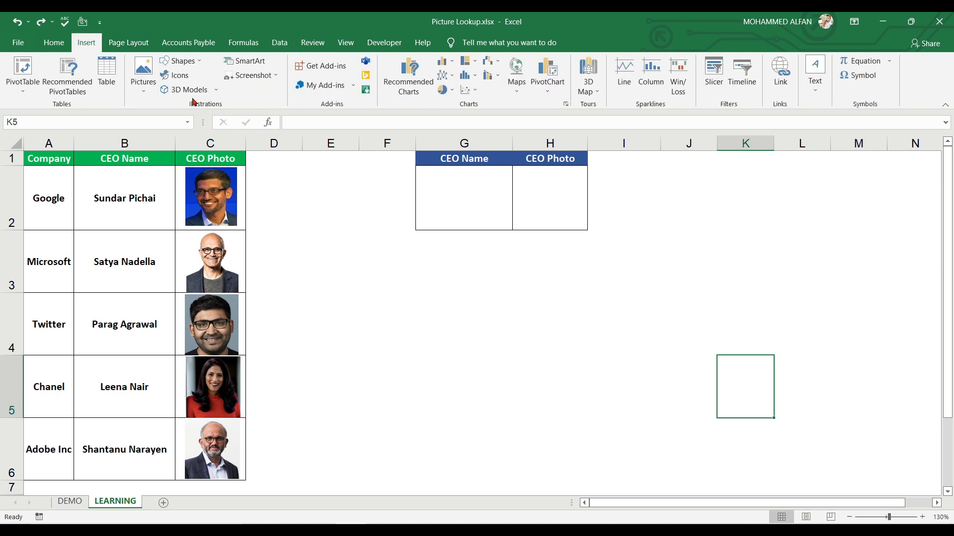
left_click(147, 95)
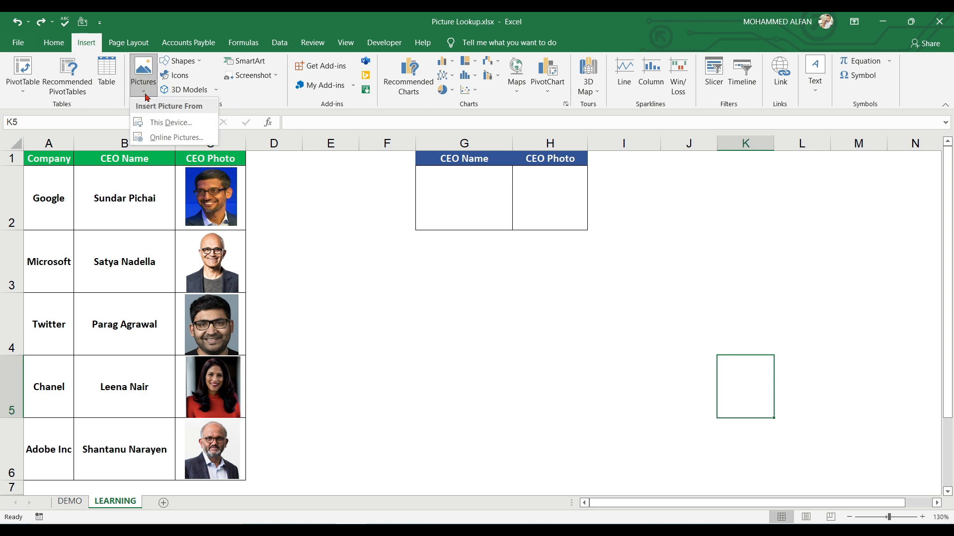
left_click(169, 125)
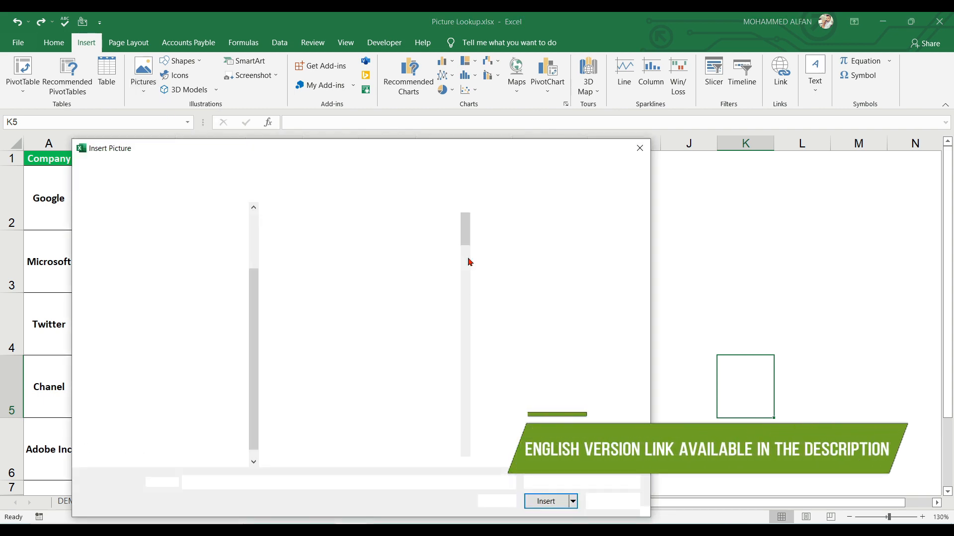
left_click(643, 155)
left_click(547, 300)
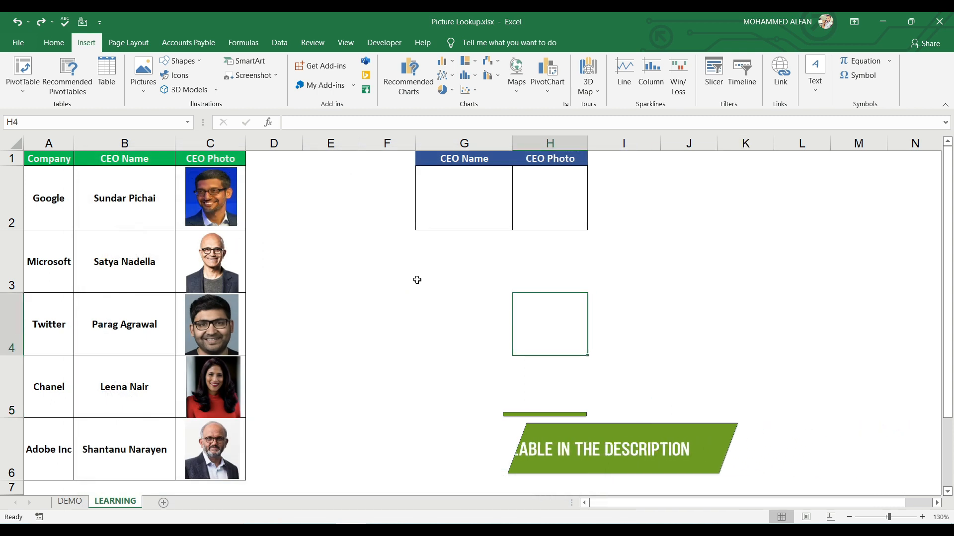
left_click(401, 287)
left_click_drag(464, 159, 463, 201)
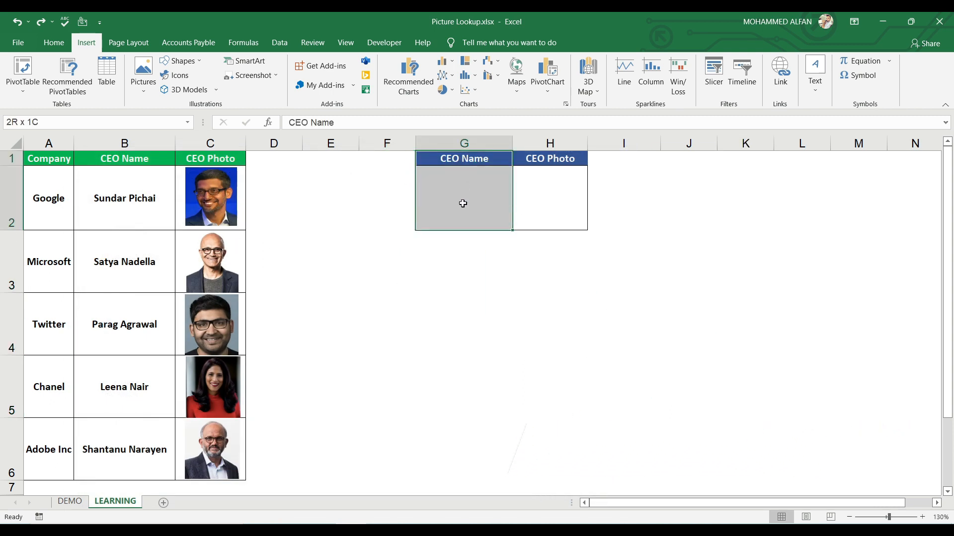
left_click_drag(543, 161, 543, 197)
left_click_drag(467, 158, 557, 164)
left_click(662, 288)
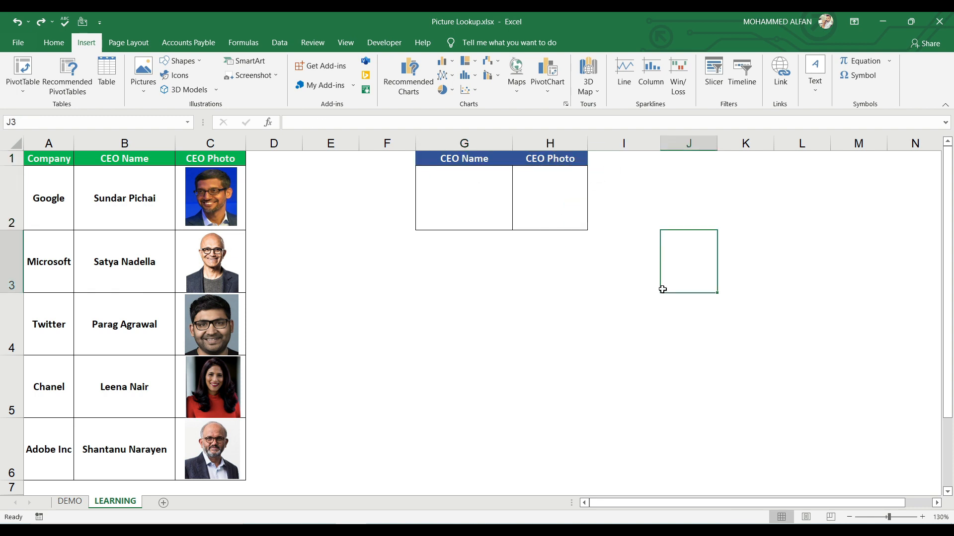
Step: Add List data validation to cell G2 with the CEO names in =$B$2:$B$6 as its source
left_click(464, 190)
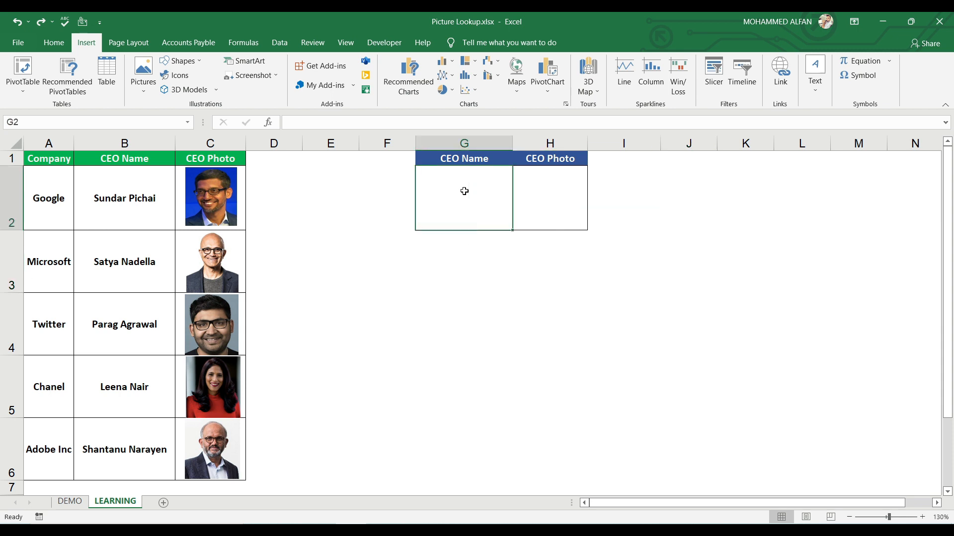
left_click(277, 49)
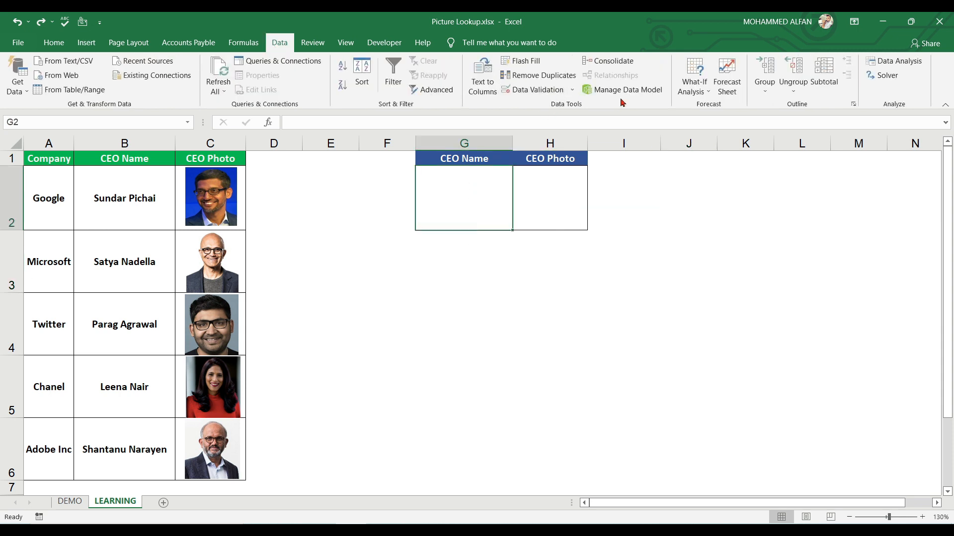
left_click(546, 91)
left_click(588, 349)
left_click(527, 380)
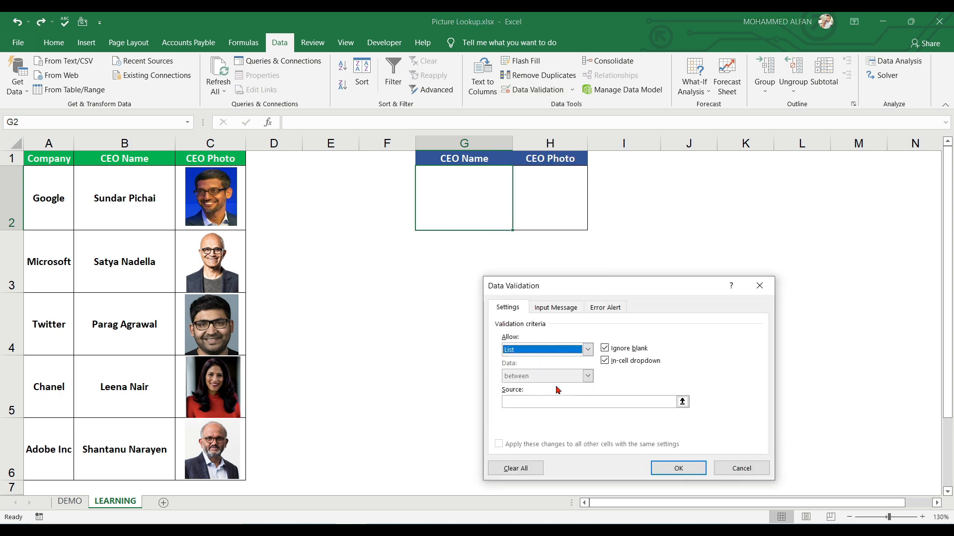
left_click(682, 401)
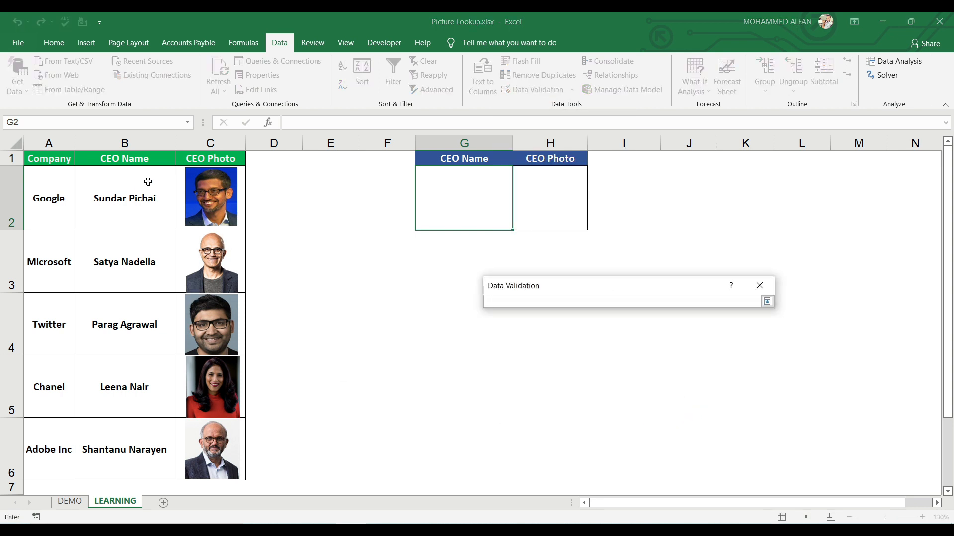
left_click_drag(145, 183, 134, 475)
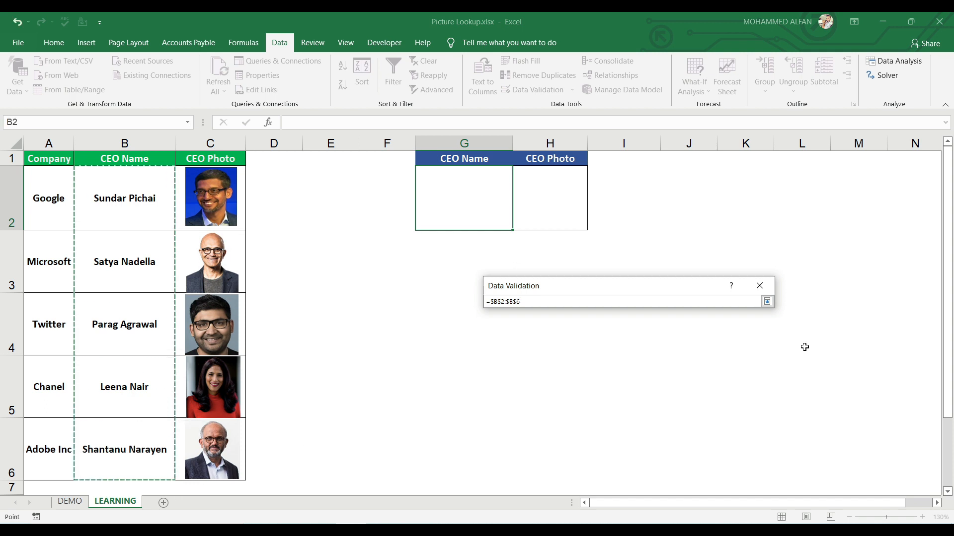
left_click(767, 302)
left_click(678, 469)
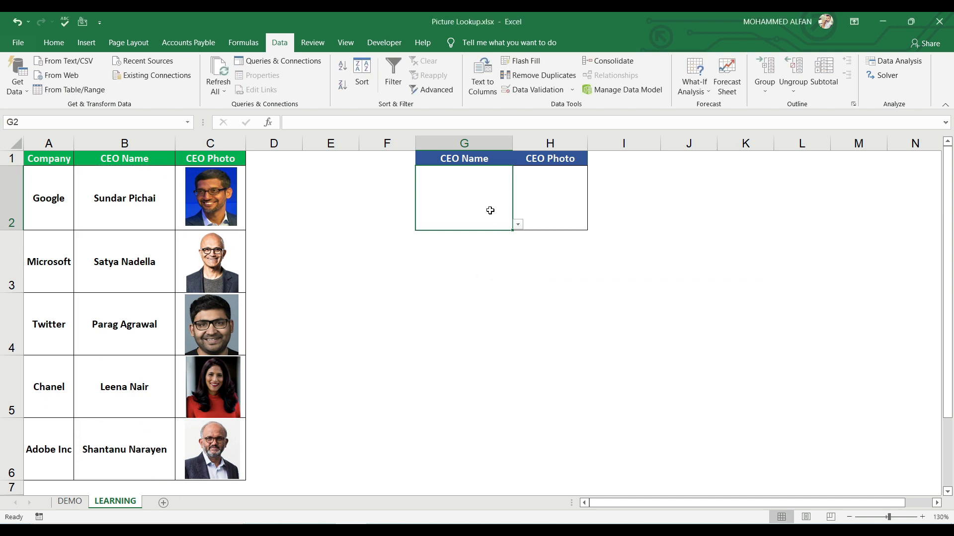
Step: Test the drop-down in G2 with Satya Nadella, Parag Agrawal and Leena Nair, finishing with Shantanu Narayen selected
left_click(517, 224)
left_click(480, 252)
left_click(518, 225)
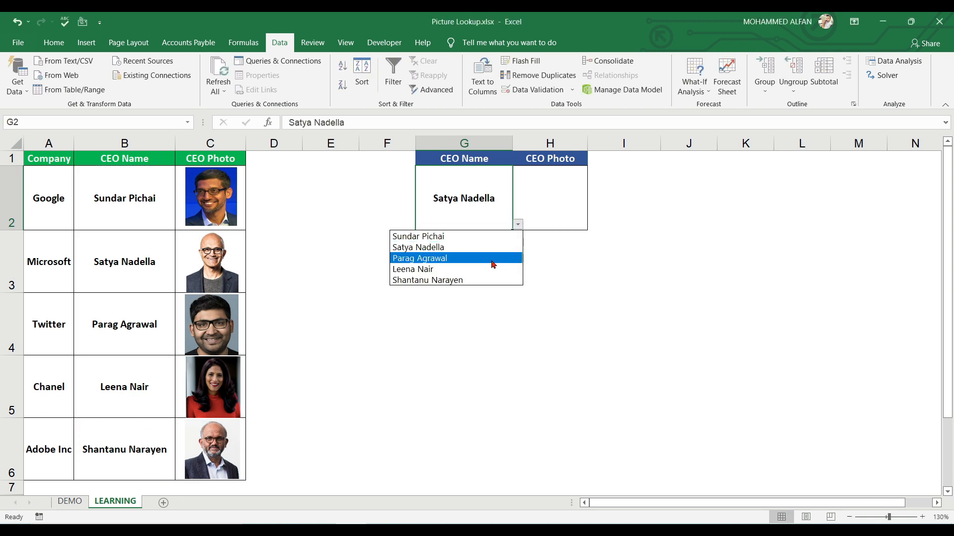
left_click(497, 259)
left_click(518, 224)
left_click(497, 269)
left_click(518, 224)
left_click(497, 281)
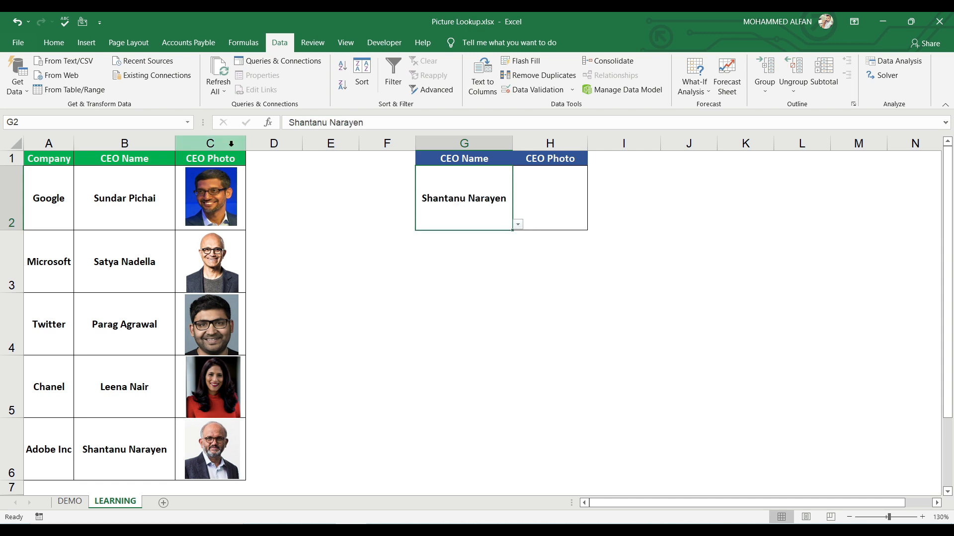
Step: Copy cell C6 with the Adobe Inc CEO photo and paste it into H2 as a linked picture
left_click(571, 194)
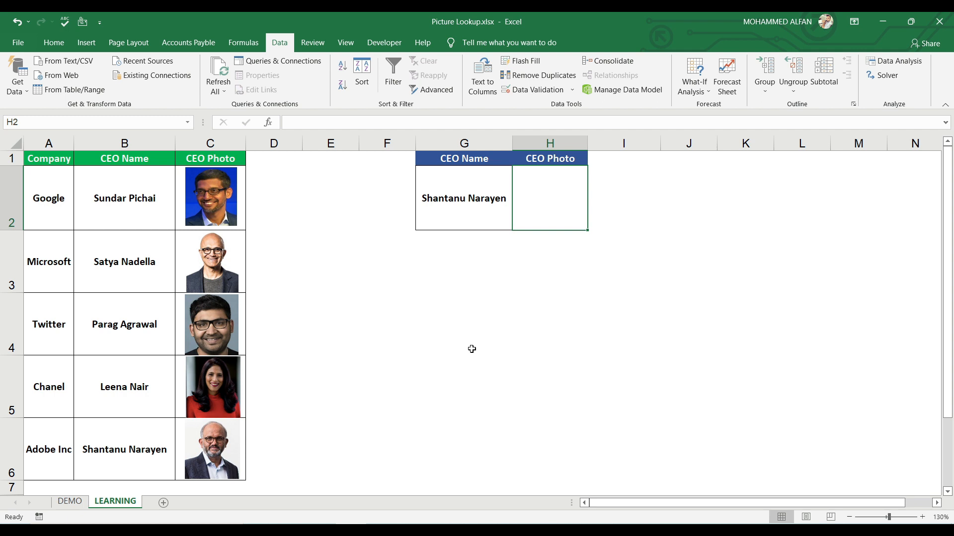
left_click(179, 428)
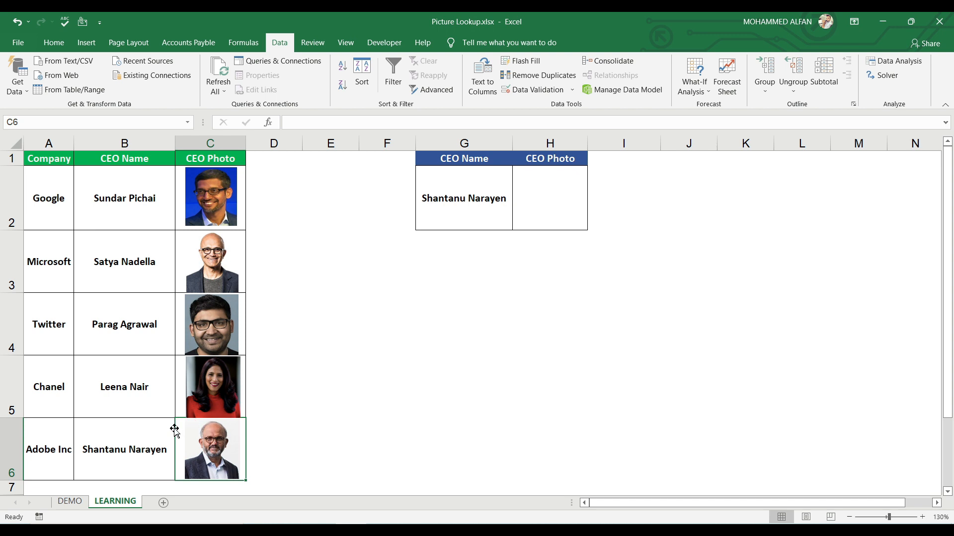
key("ctrl+c")
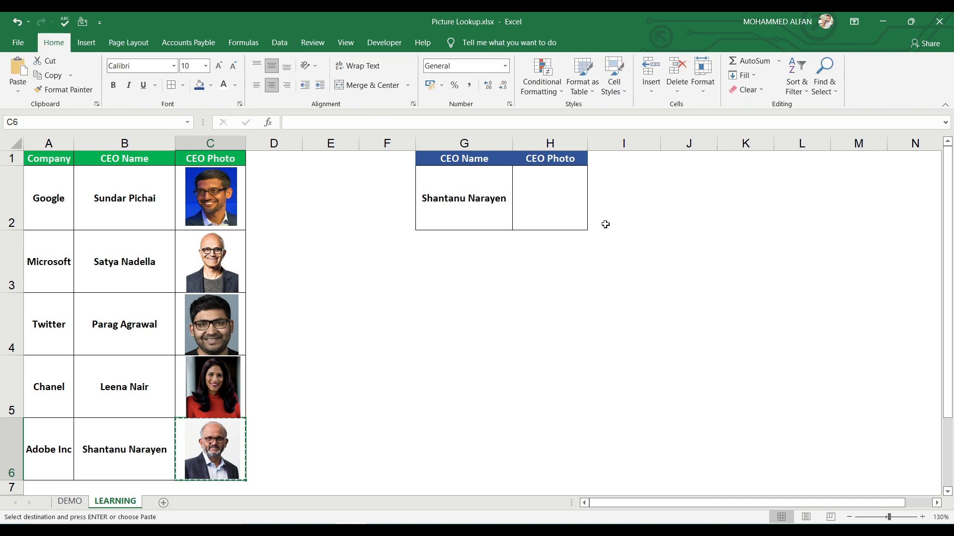
left_click(547, 190)
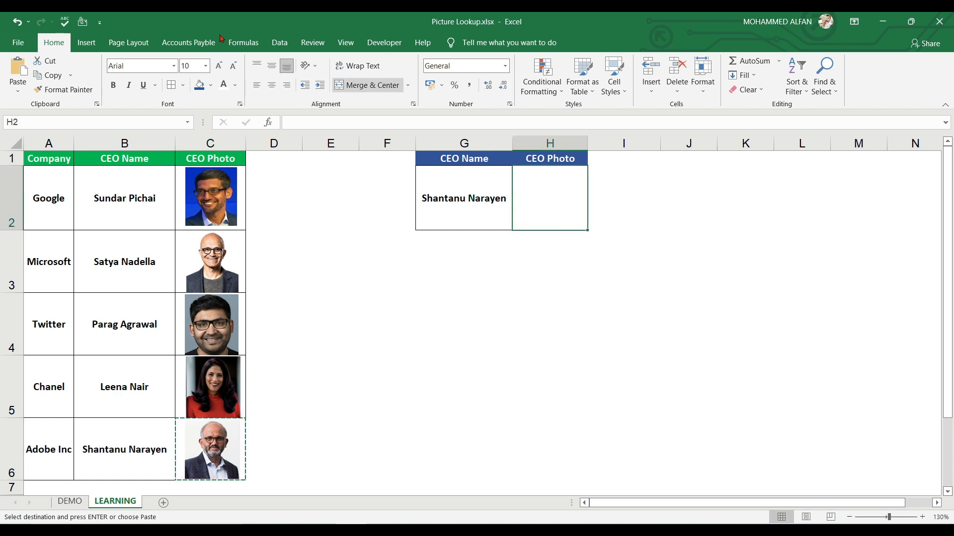
left_click(22, 94)
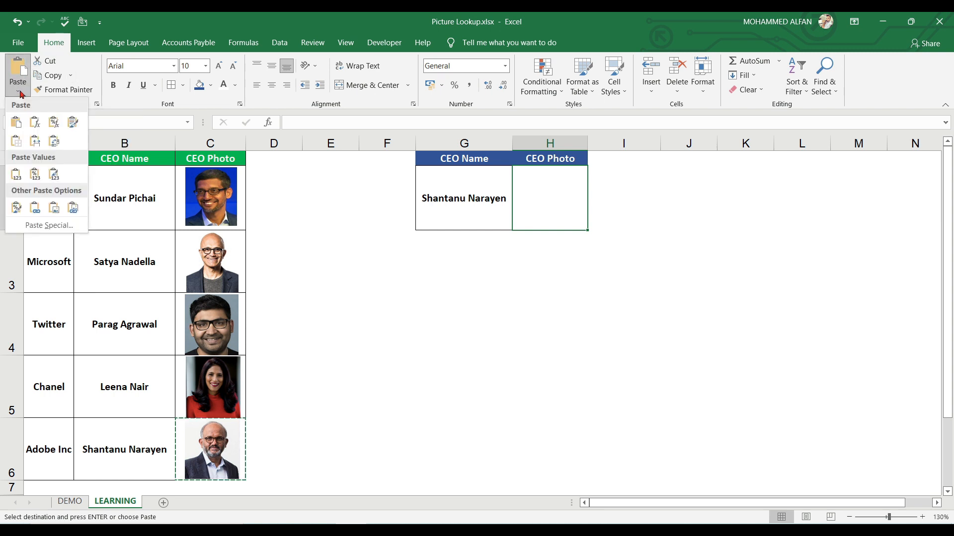
left_click(72, 204)
left_click(629, 301)
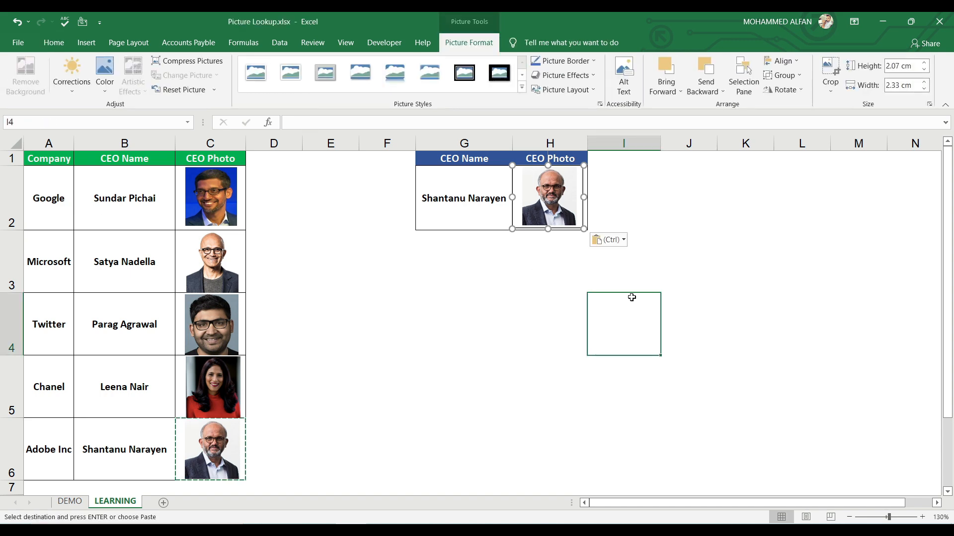
Step: Try selecting Satya Nadella in the G2 drop-down and undo the selection
left_click(450, 226)
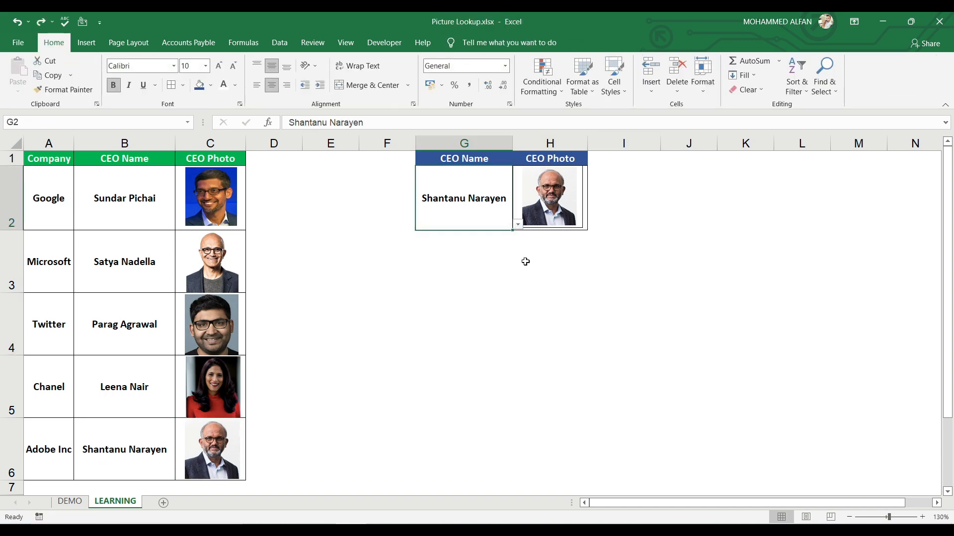
left_click(517, 225)
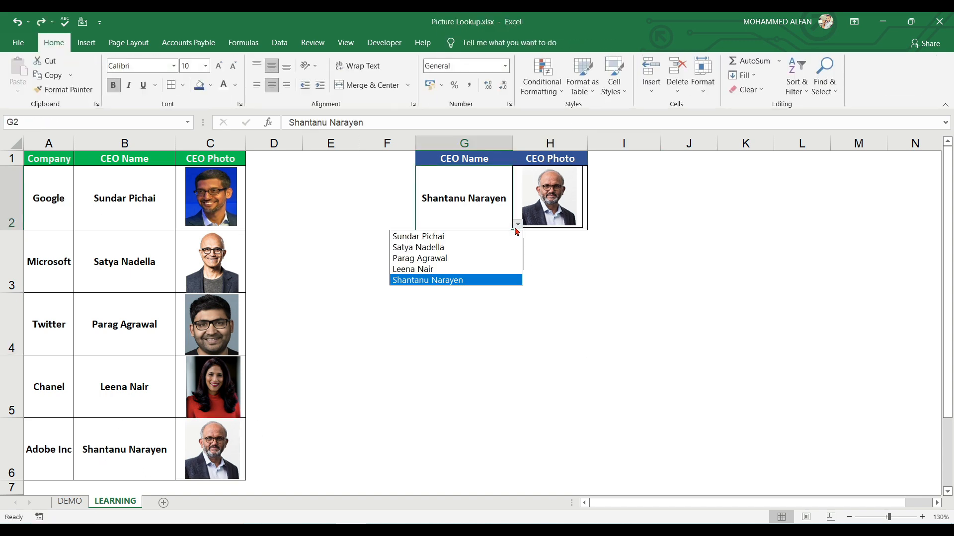
left_click(479, 245)
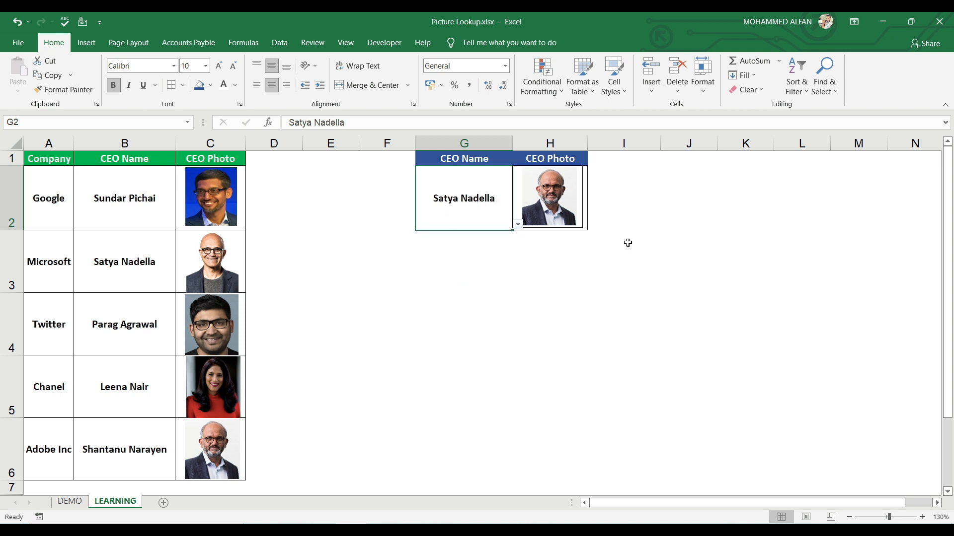
key("ctrl+z")
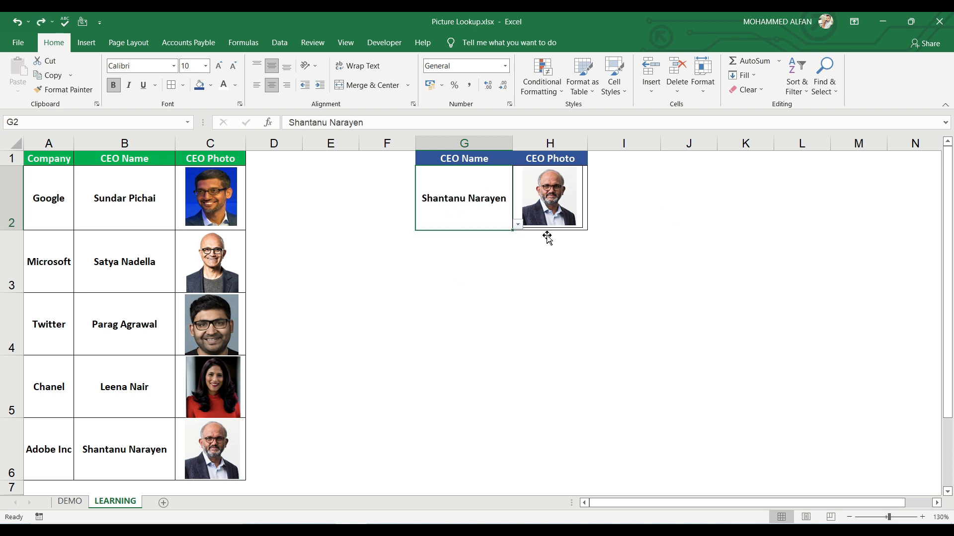
Step: Test the linked picture in H2 by replacing the Adobe Inc CEO photo in C6 with the text INDIA, and undo both changes
left_click(515, 181)
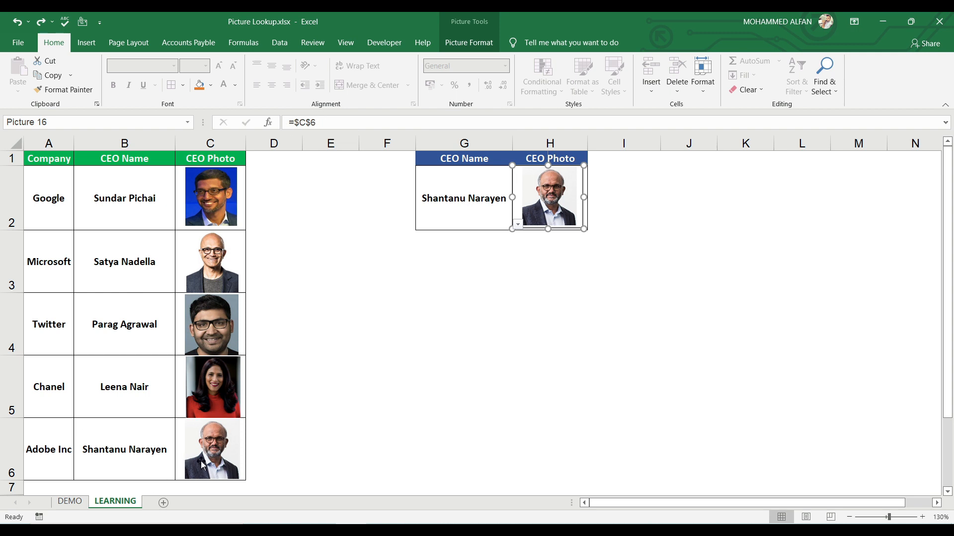
left_click(222, 451)
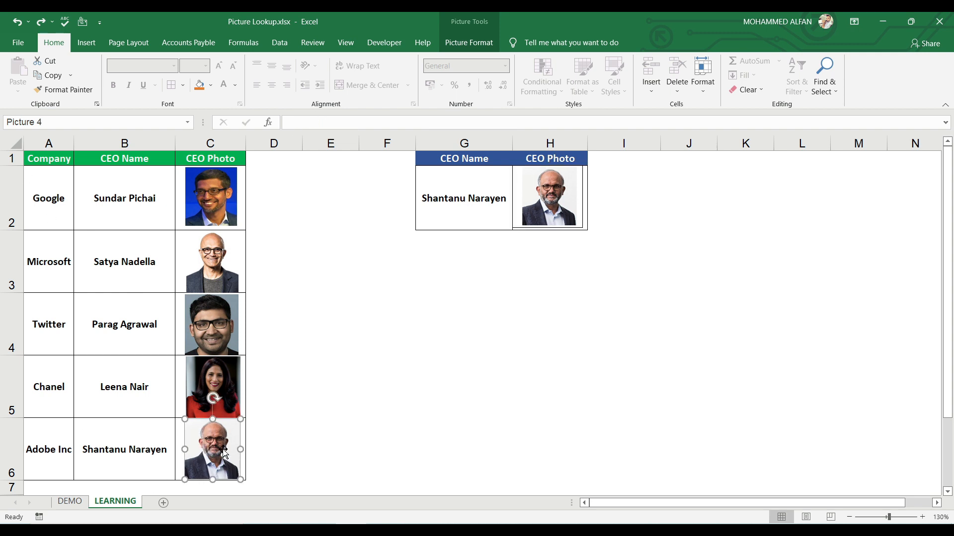
key("Delete")
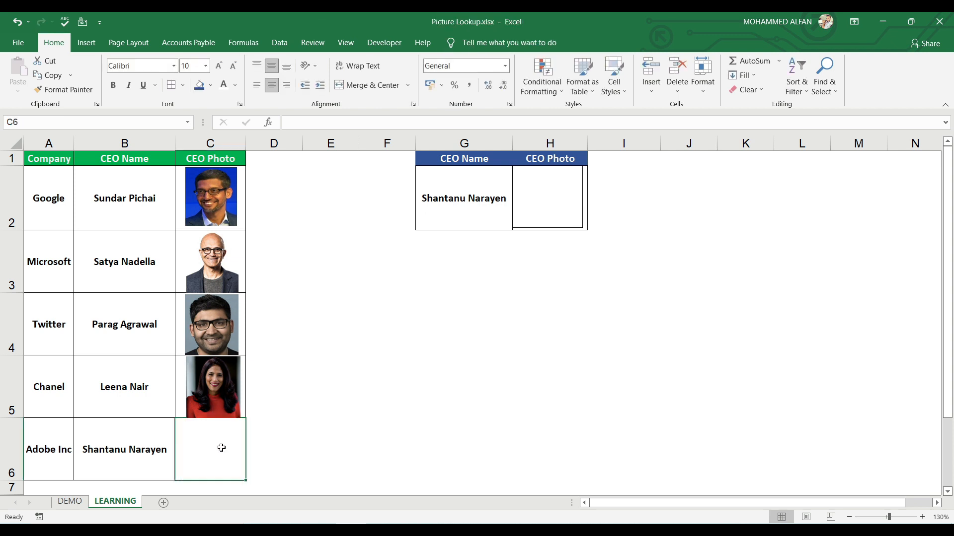
left_click(221, 448)
type("INDIA")
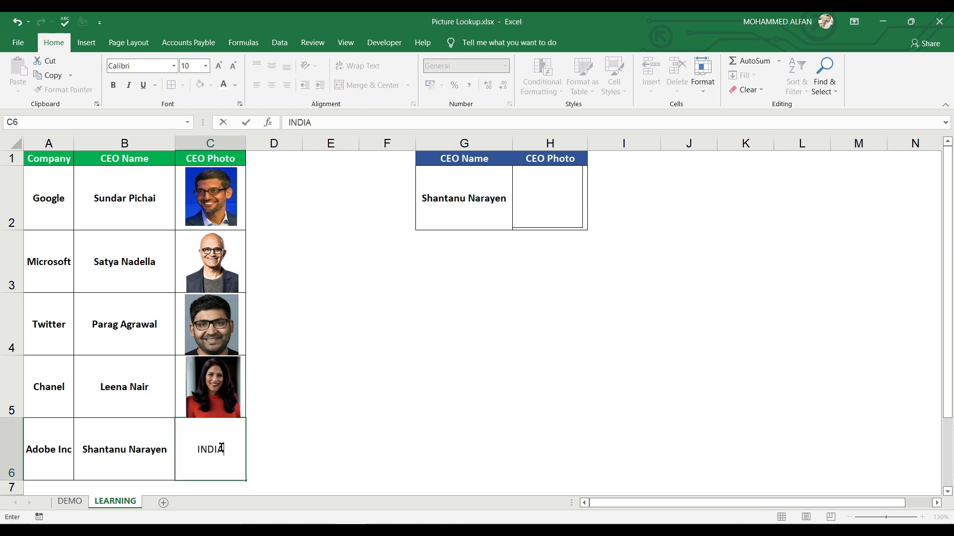
key("Return")
key("ctrl+z")
key("ctrl+z")
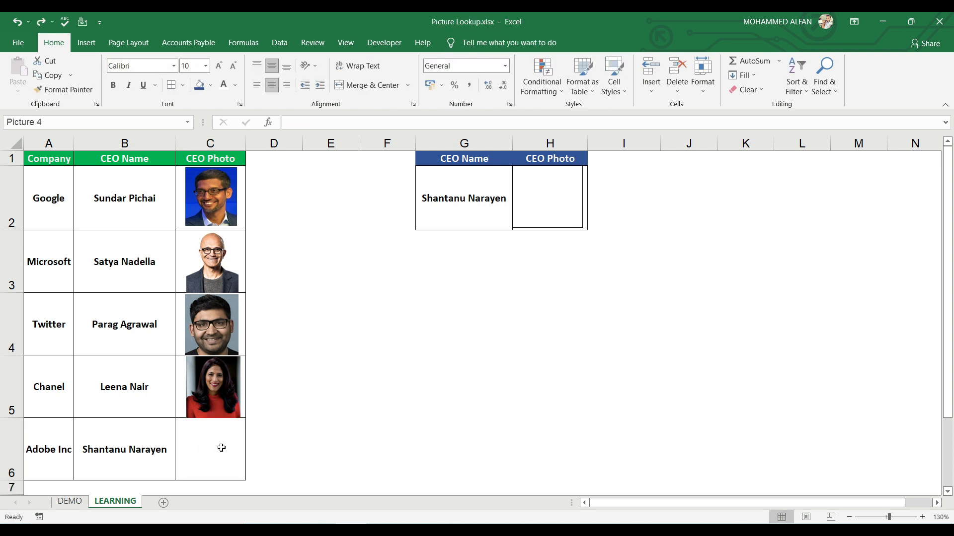
left_click(538, 401)
left_click(529, 193)
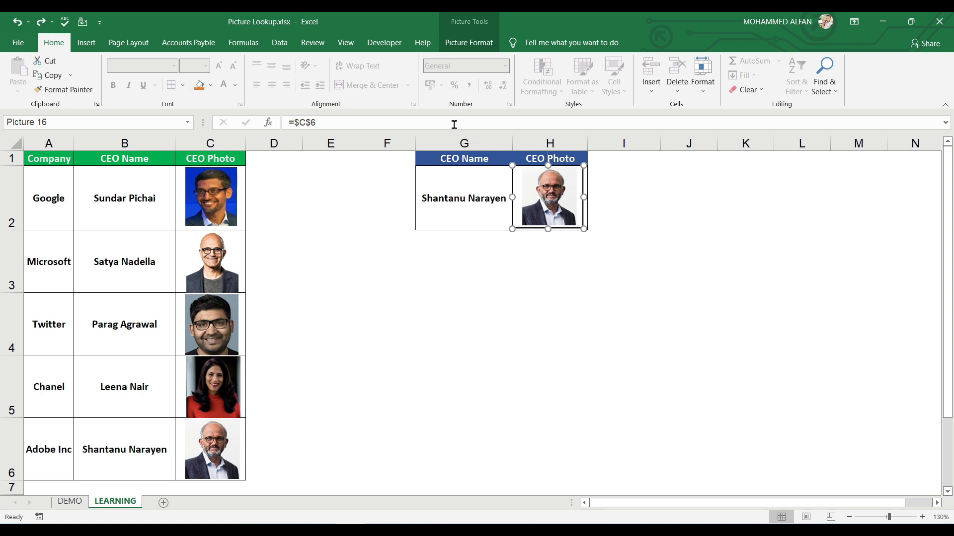
left_click(647, 303)
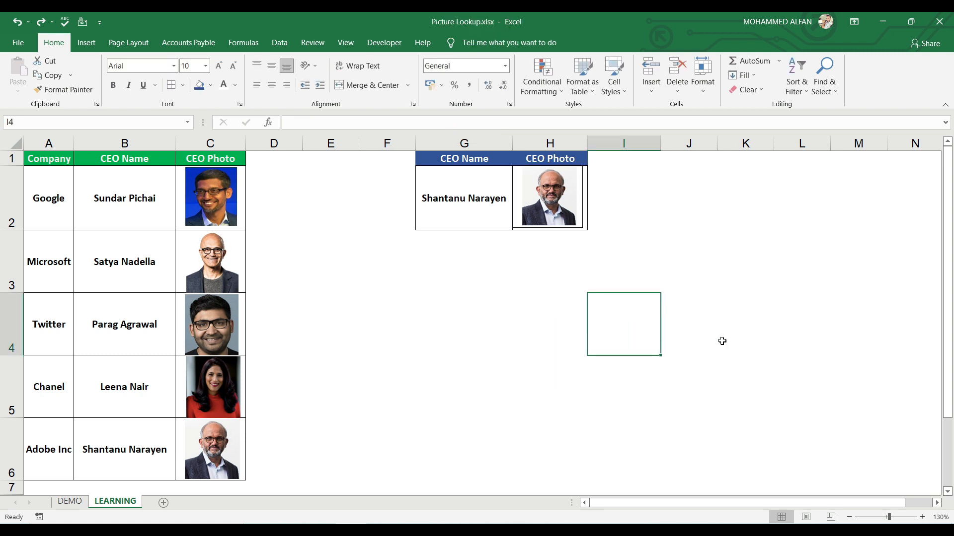
Step: Start an INDEX formula in cell J4 with the absolute range $A$1:$C$6 as its array
left_click(715, 312)
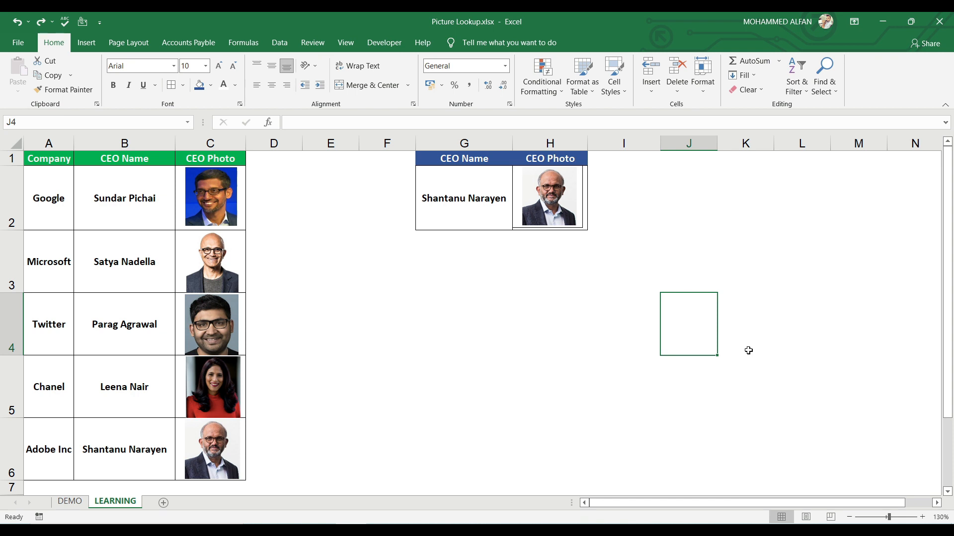
type("=IND")
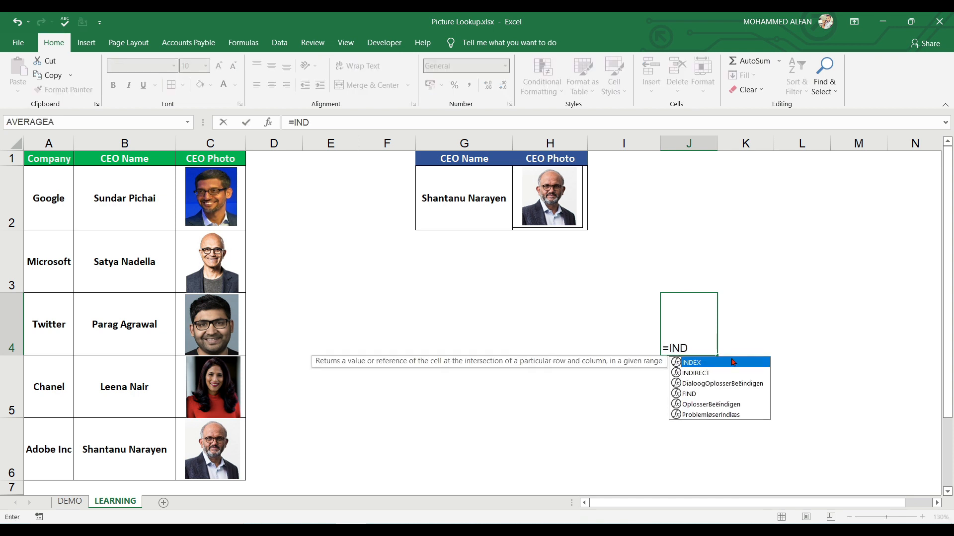
double_click(732, 362)
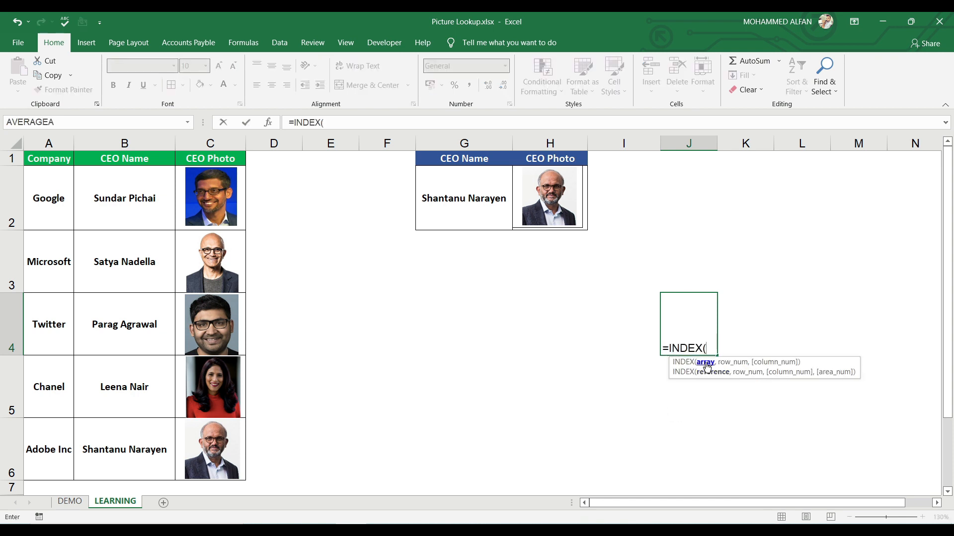
left_click_drag(37, 158, 234, 462)
key("F4")
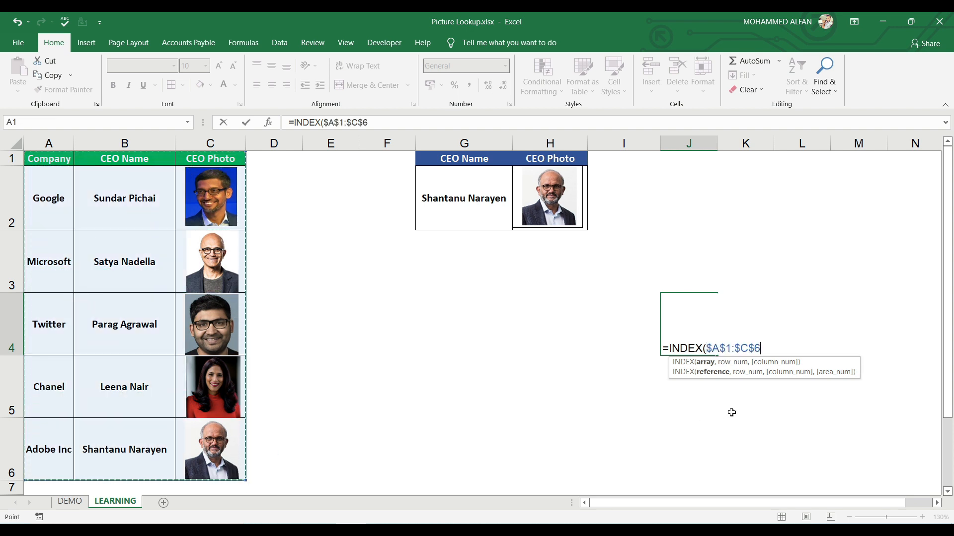
type(",")
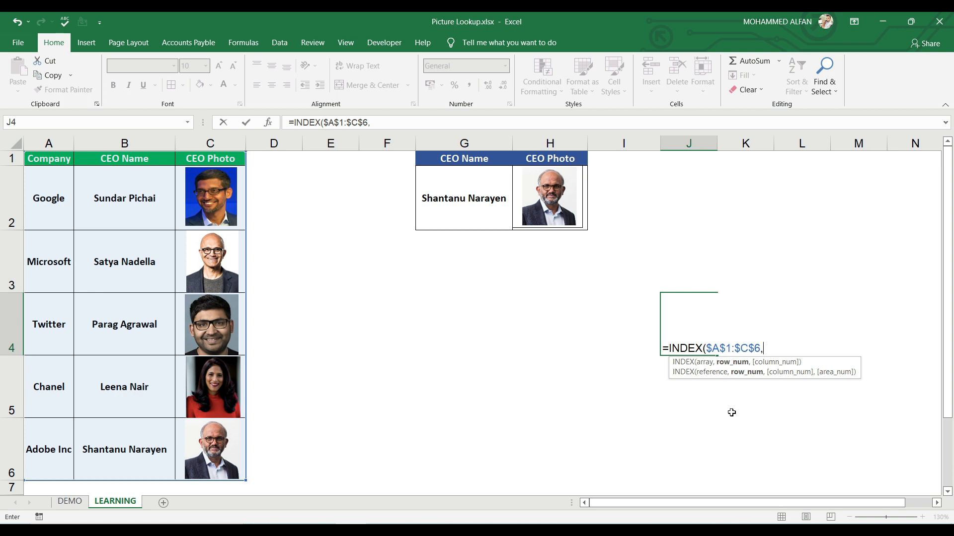
type("MAT")
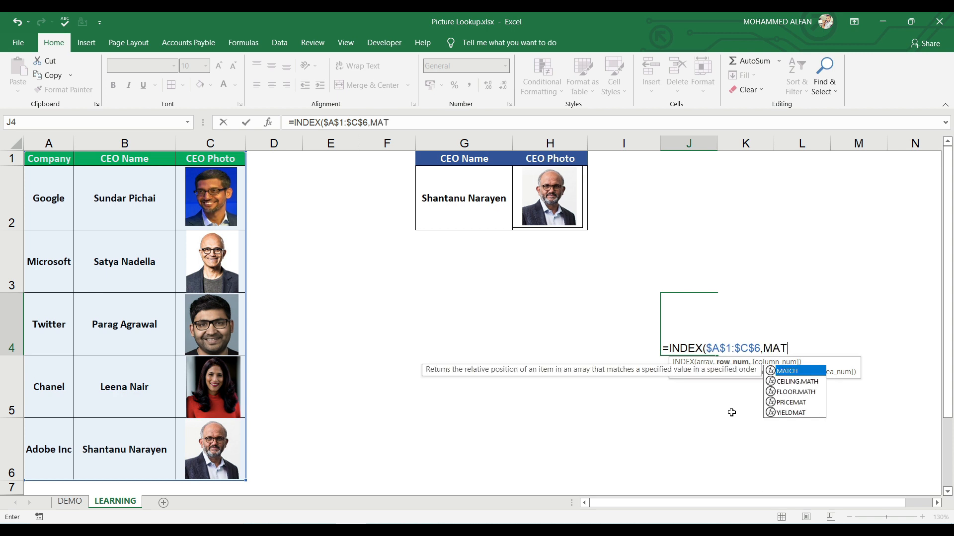
Step: Add MATCH($G$2,$B$1:$B$6,0) as the row number of the INDEX formula, using an exact match
double_click(815, 374)
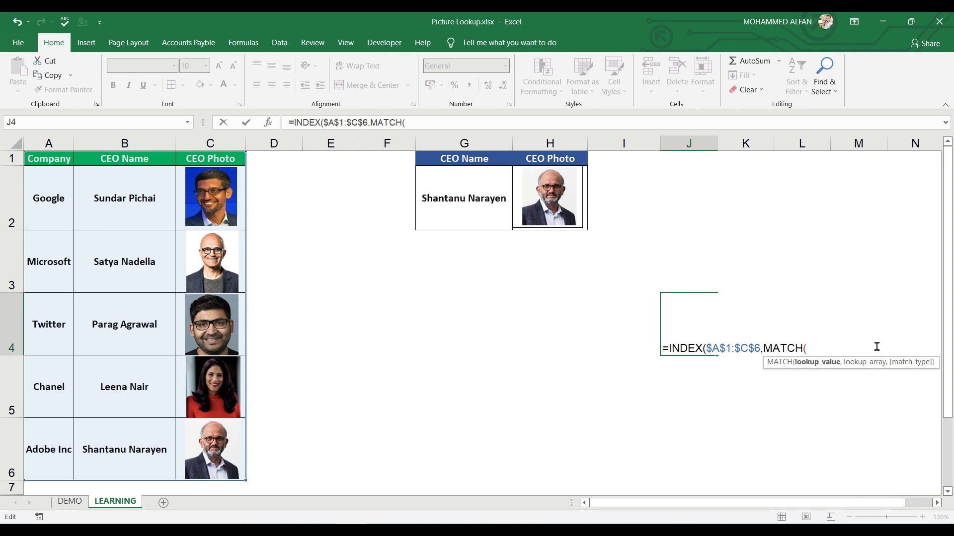
left_click(465, 198)
key("F4")
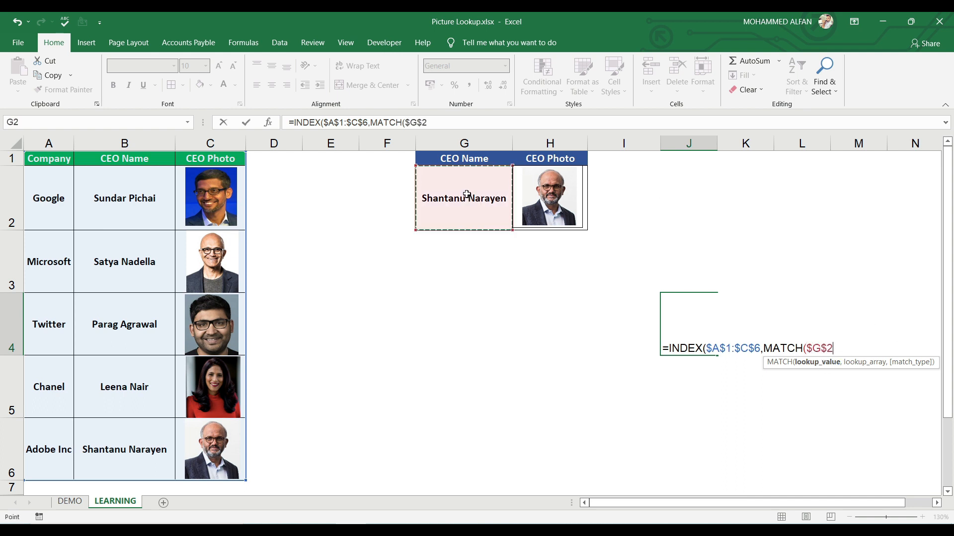
type(",")
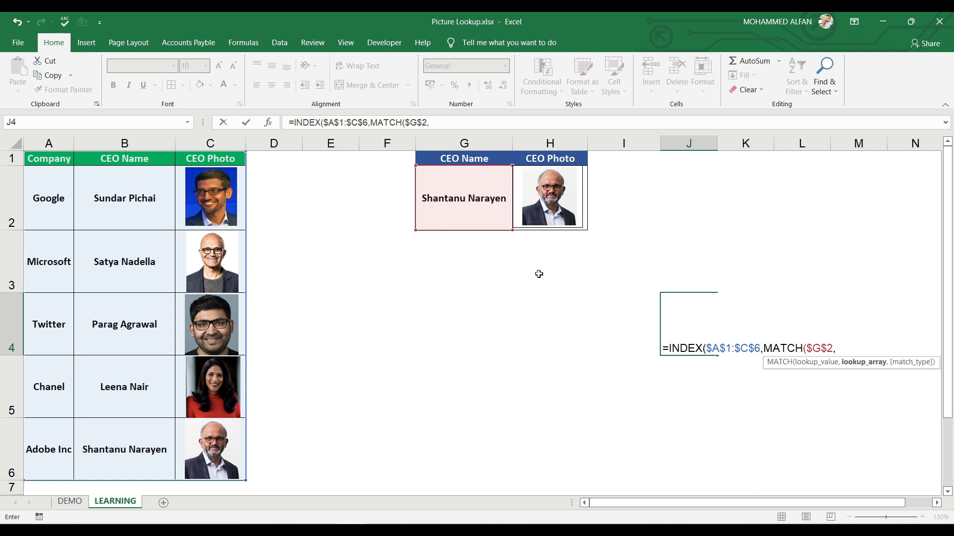
left_click(127, 157)
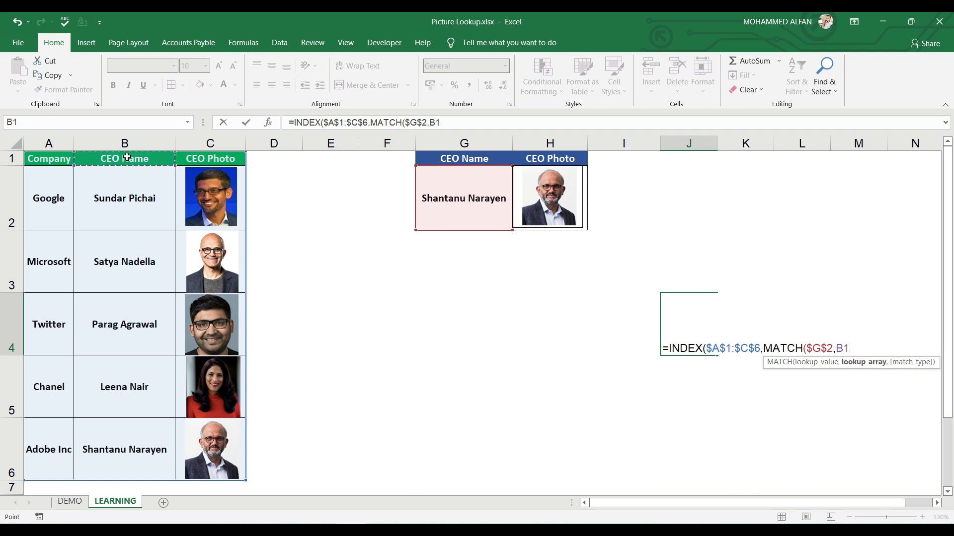
left_click_drag(127, 157, 171, 474)
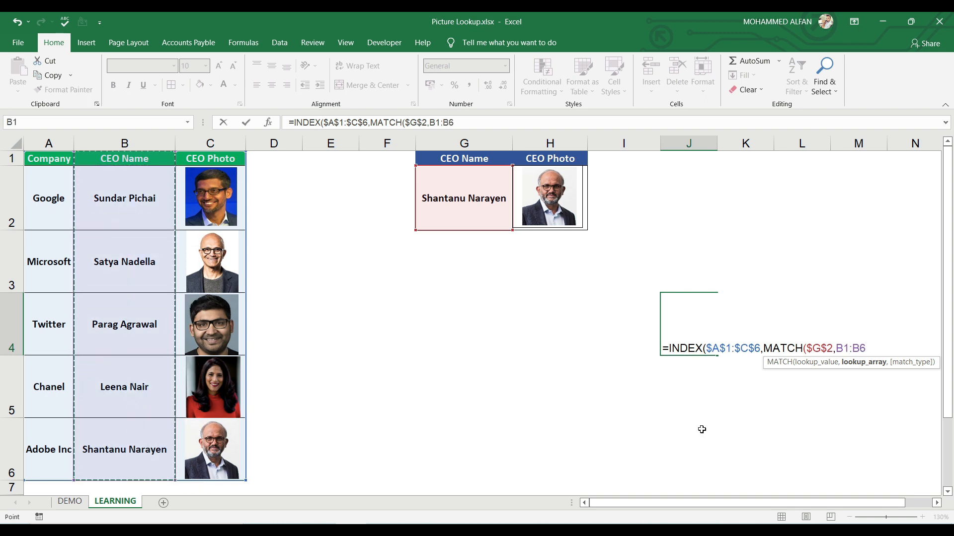
key("F4")
type(",")
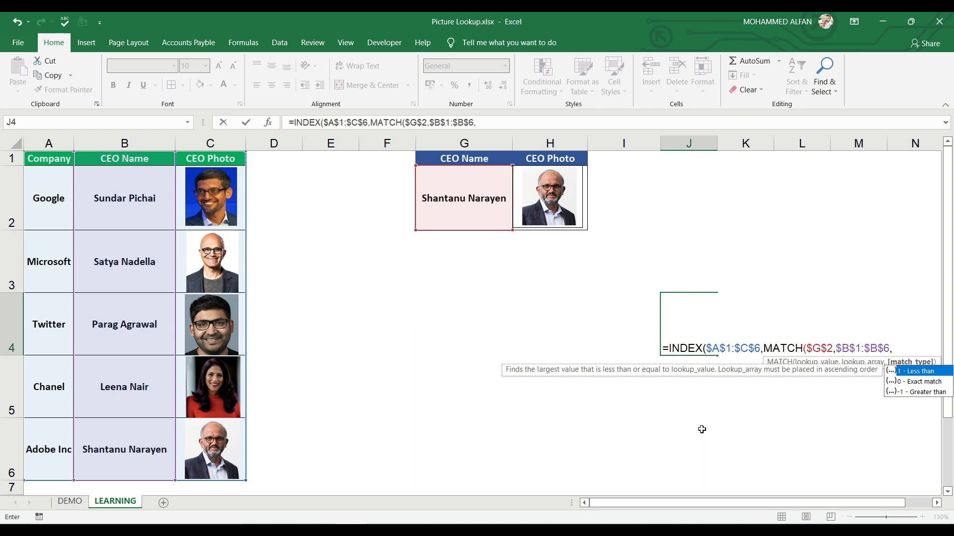
double_click(916, 381)
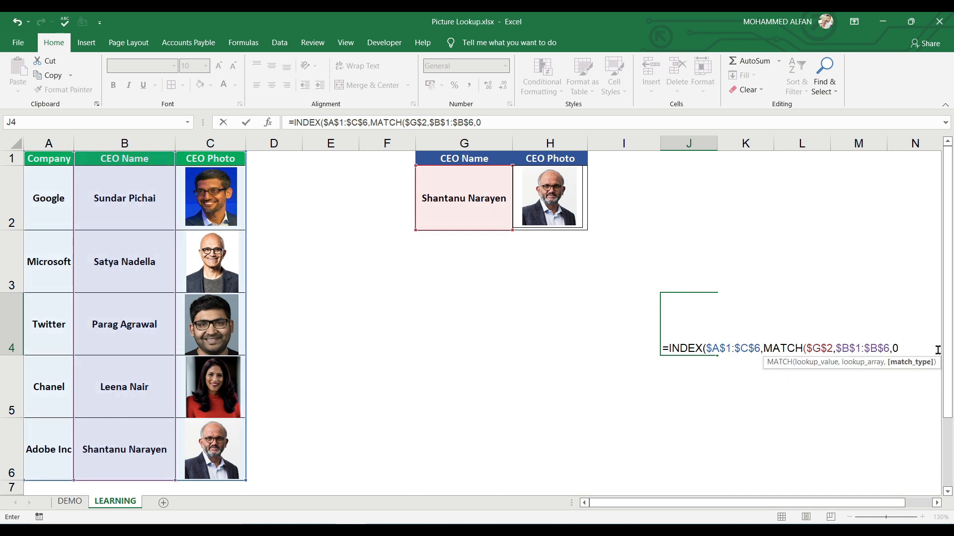
type(")")
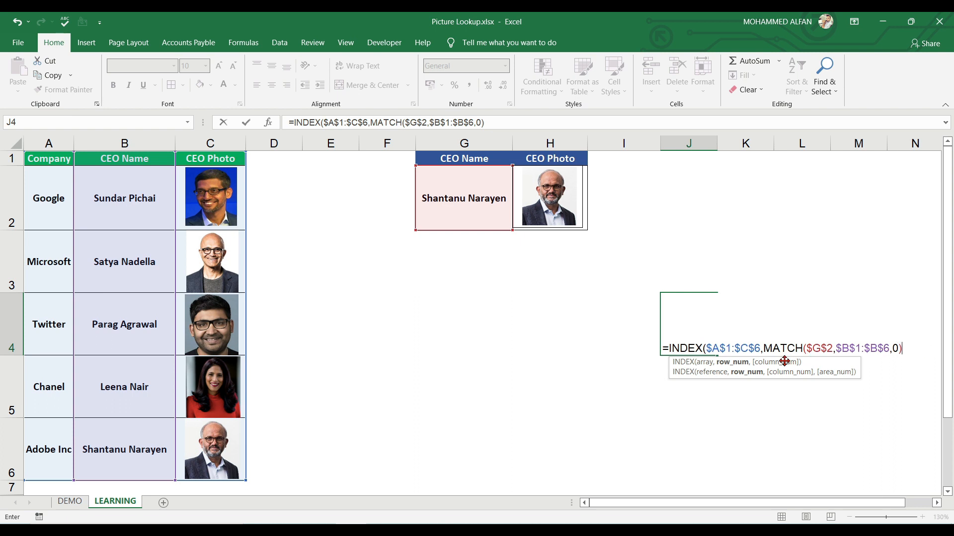
Step: Complete the J4 formula with column number 3 and copy the full formula text
type(",")
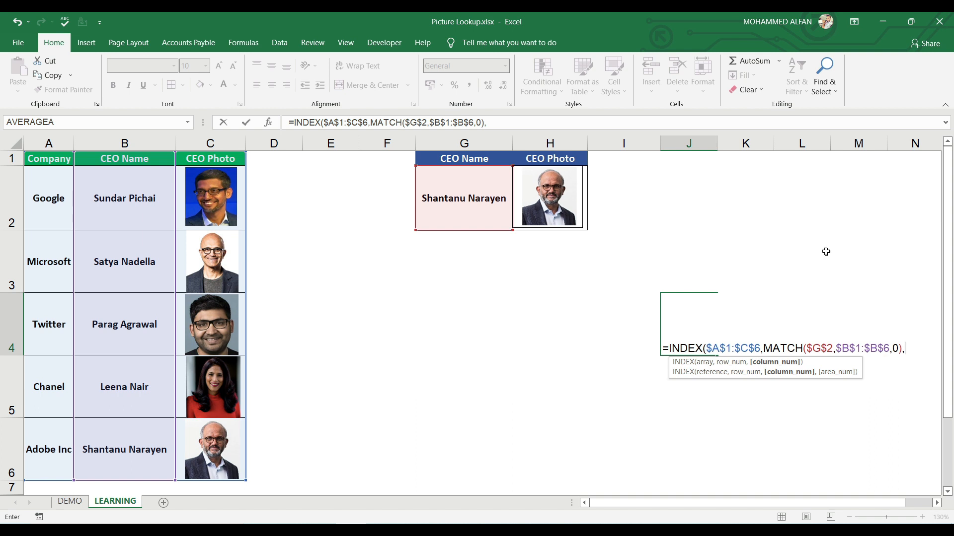
type("3)")
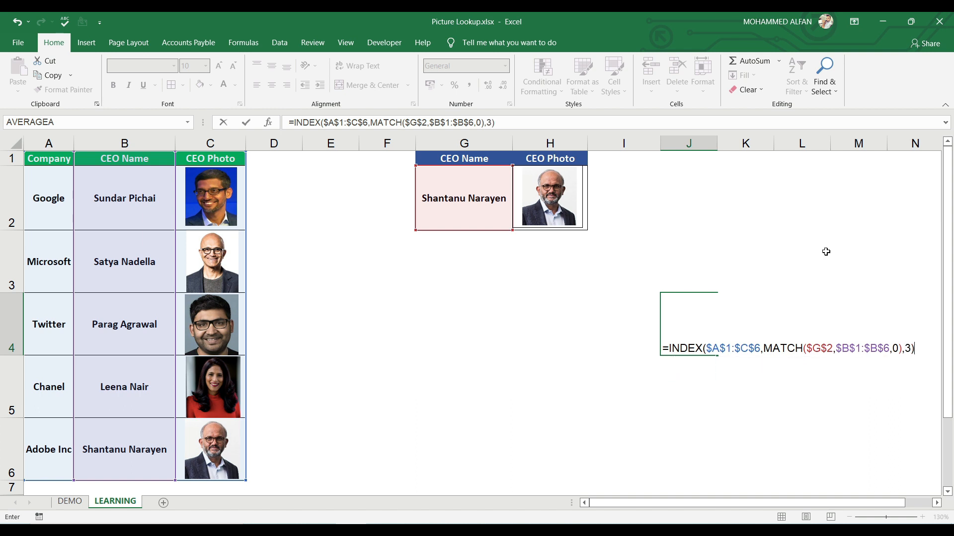
key("Return")
left_click(684, 343)
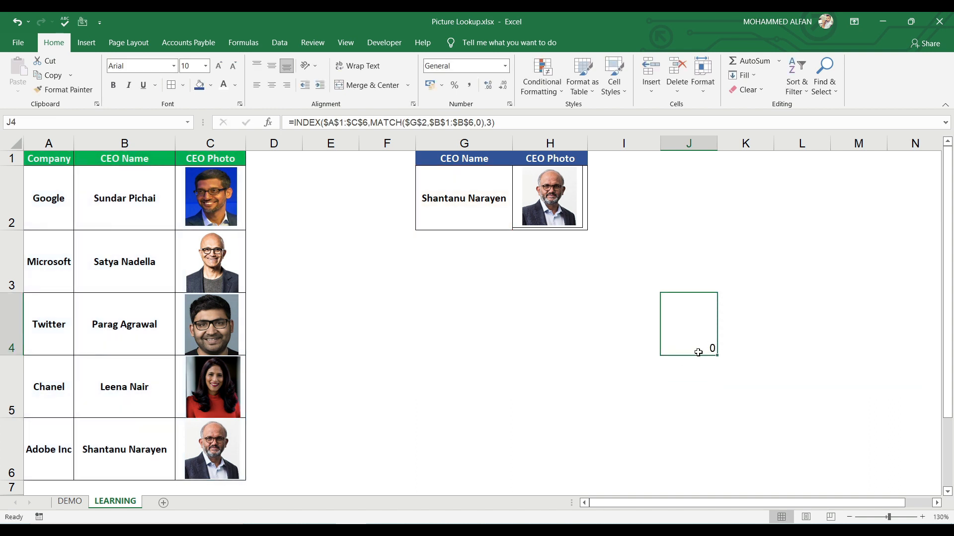
left_click_drag(507, 120, 13, 99)
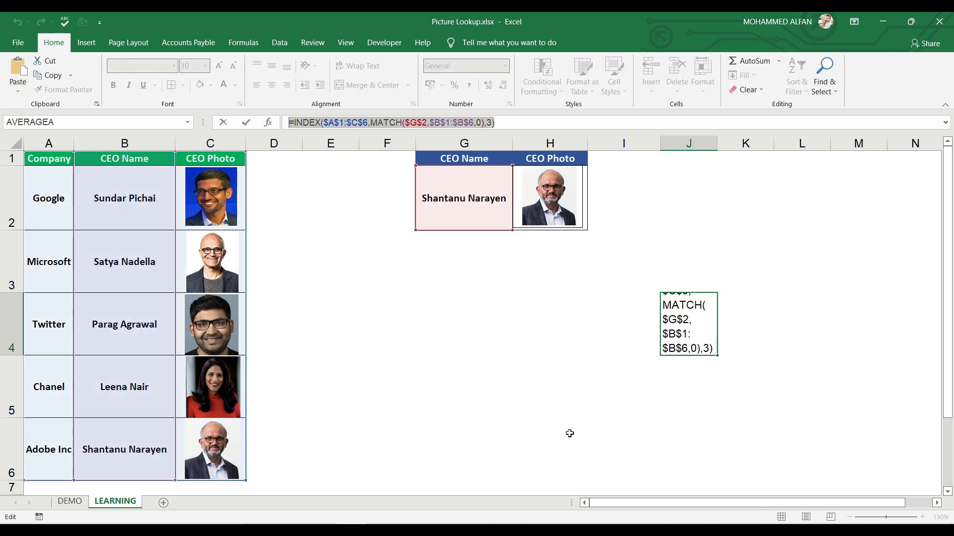
key("Escape")
Step: Define a workbook-scoped name CEO_List that refers to the copied formula =INDEX($A$1:$C$6,MATCH($G$2,$B$1:$B$6,0),3)
left_click(251, 43)
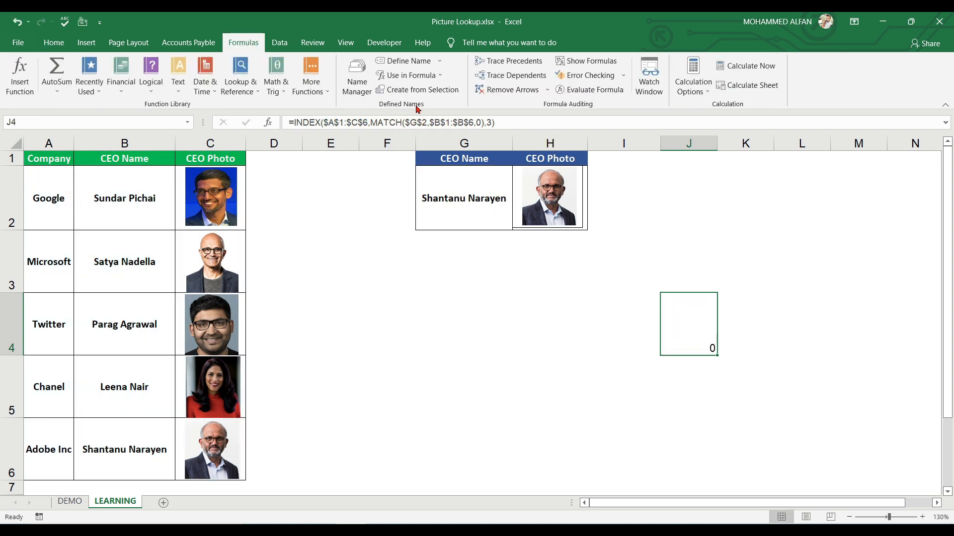
left_click(408, 61)
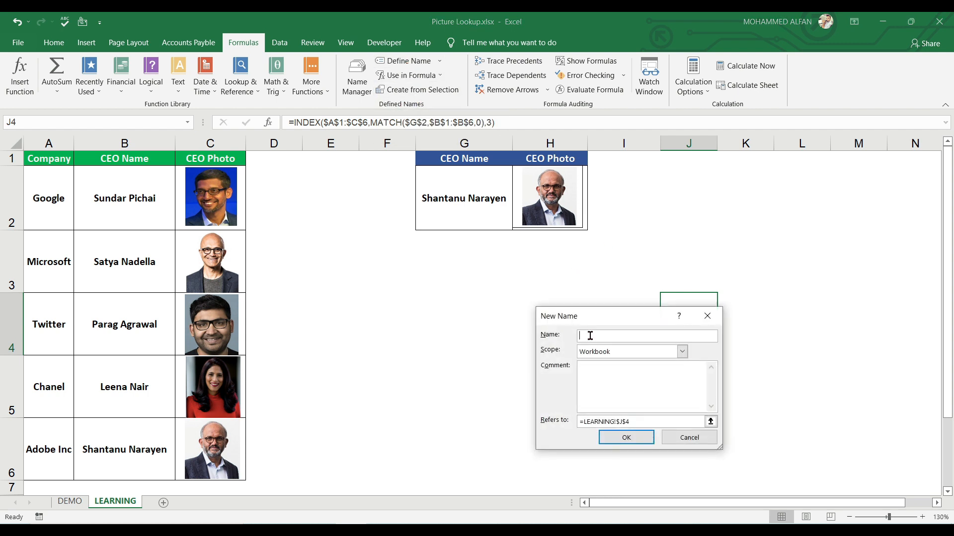
type("CEO_List")
left_click(615, 422)
left_click(624, 423)
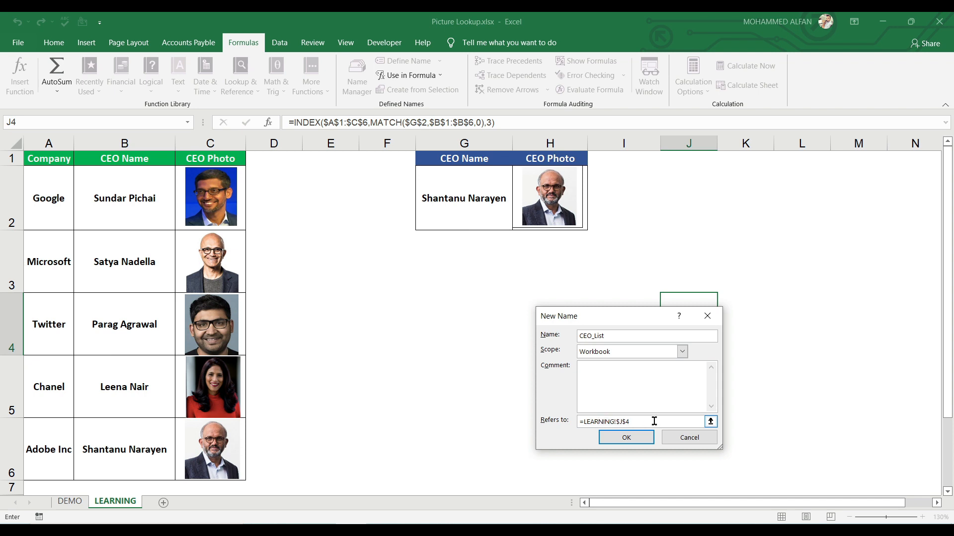
double_click(679, 423)
key("BackSpace")
key("ctrl+v")
left_click(626, 437)
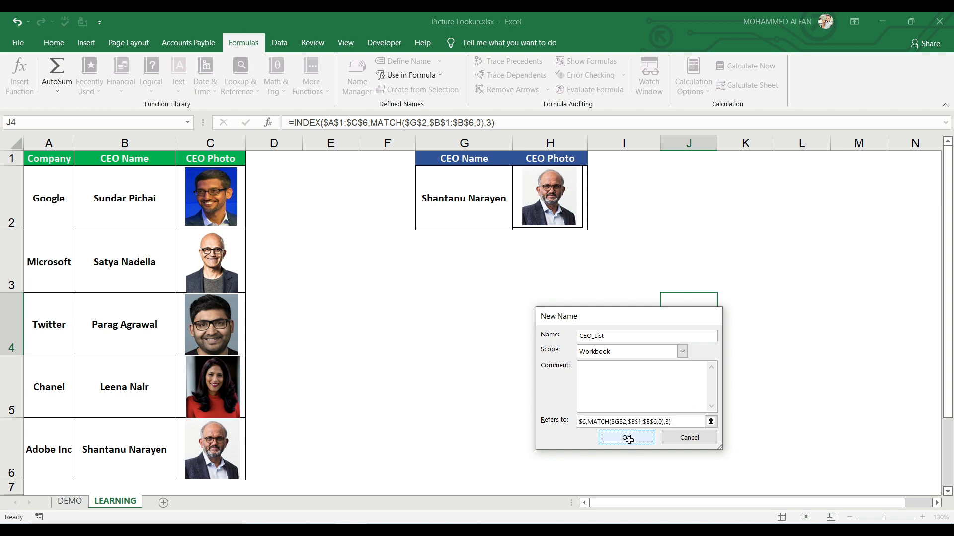
Step: Clear the helper formula from cell J4
left_click(724, 271)
left_click(711, 347)
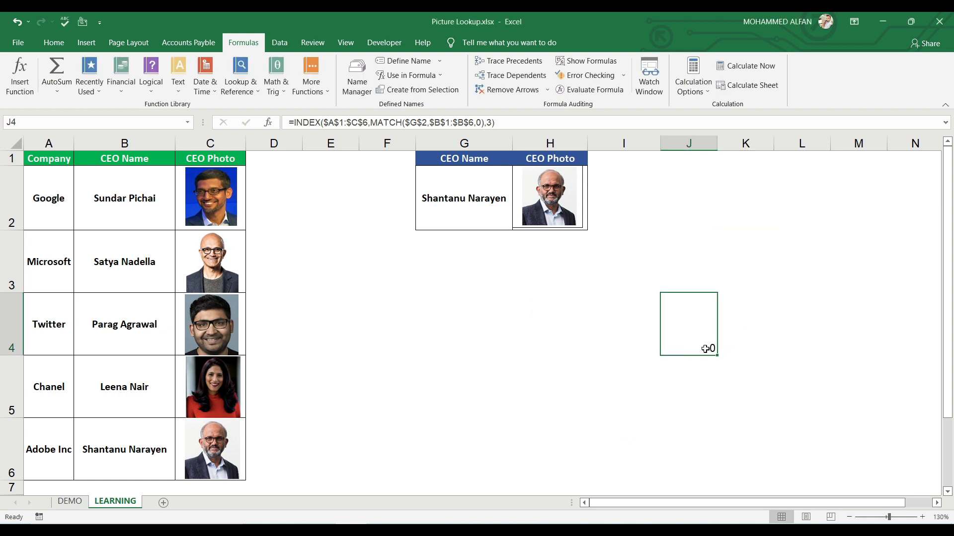
key("Delete")
left_click(756, 364)
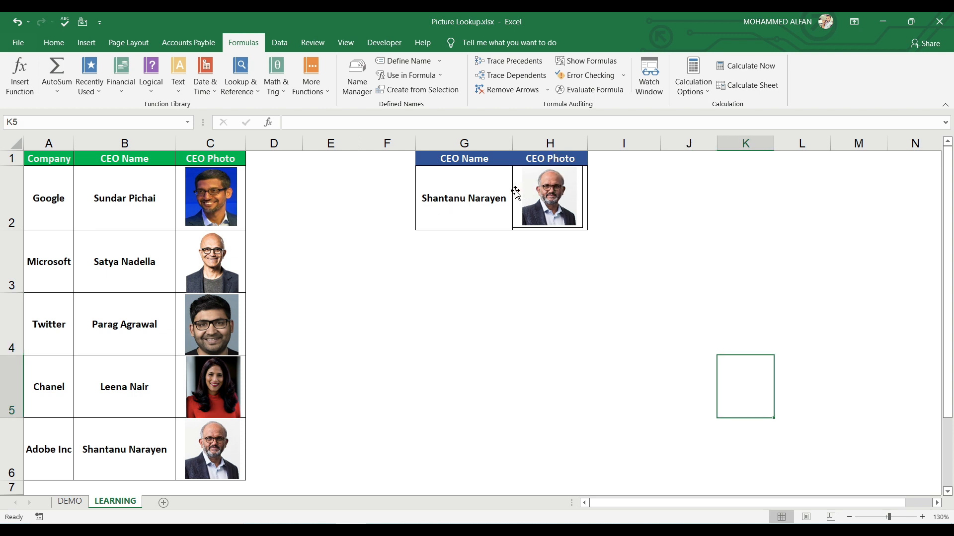
Step: Replace the cell reference of the linked picture in H2 with the defined name CEO_List
left_click(515, 193)
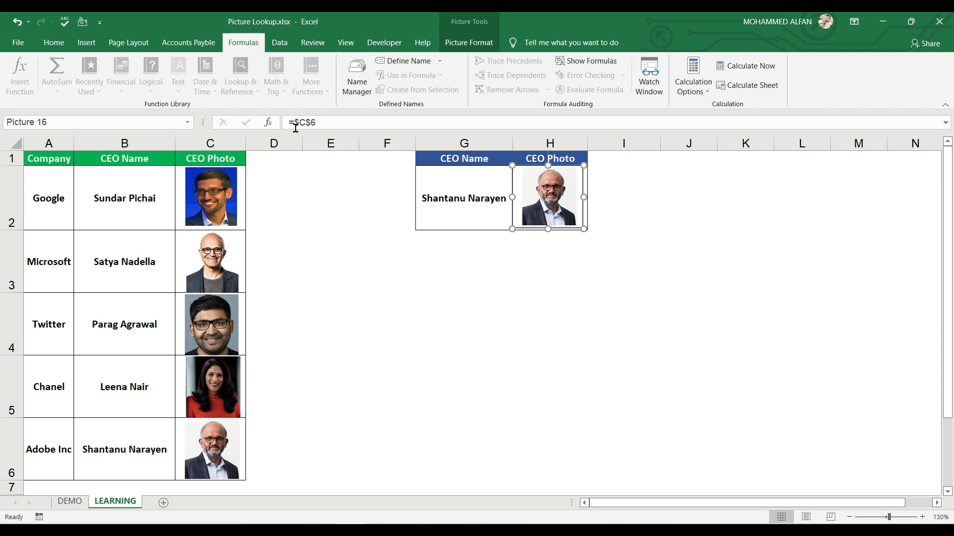
left_click_drag(295, 124, 435, 119)
left_click(343, 124)
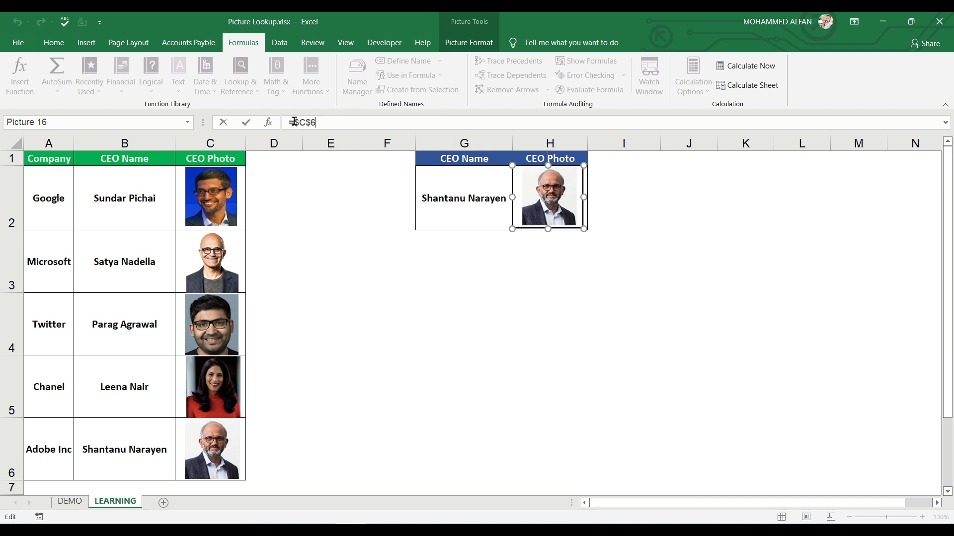
left_click_drag(293, 122, 389, 124)
key("Delete")
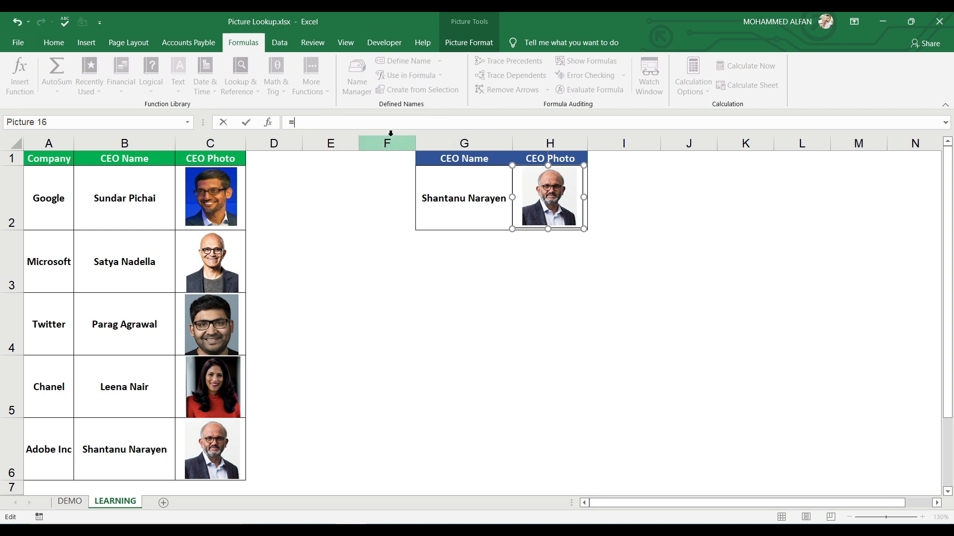
type("ceo")
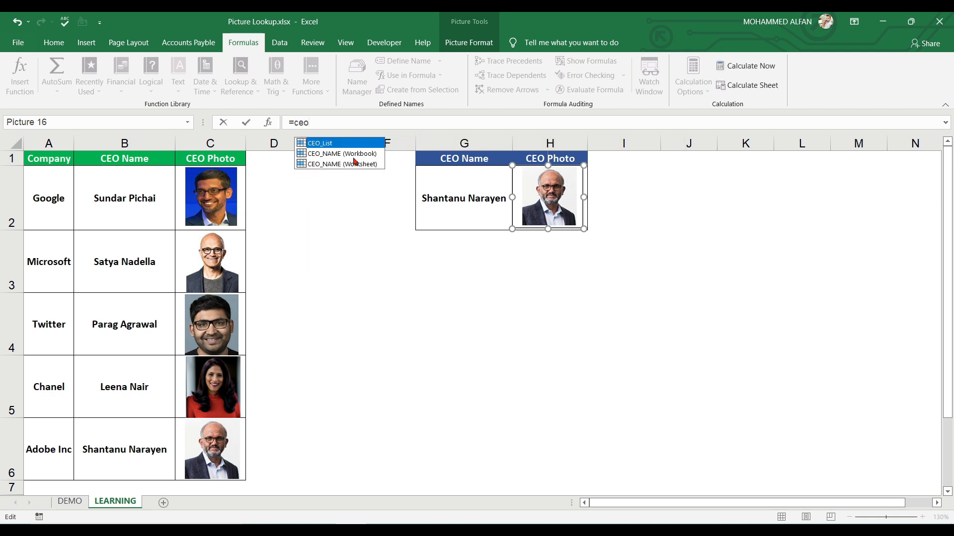
double_click(332, 145)
Step: Test the picture lookup by choosing Satya Nadella in the G2 drop-down, finishing with Parag Agrawal selected
left_click(453, 198)
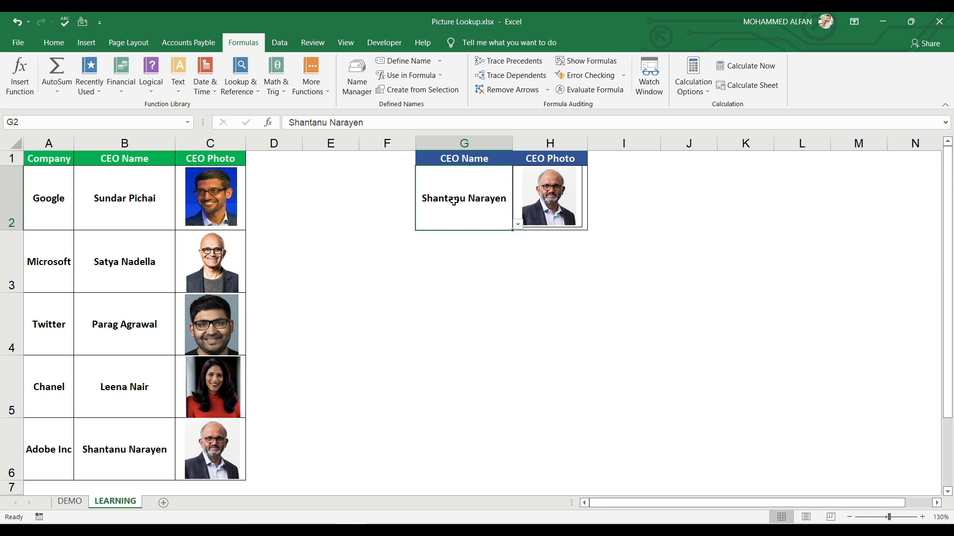
left_click(517, 227)
left_click(481, 248)
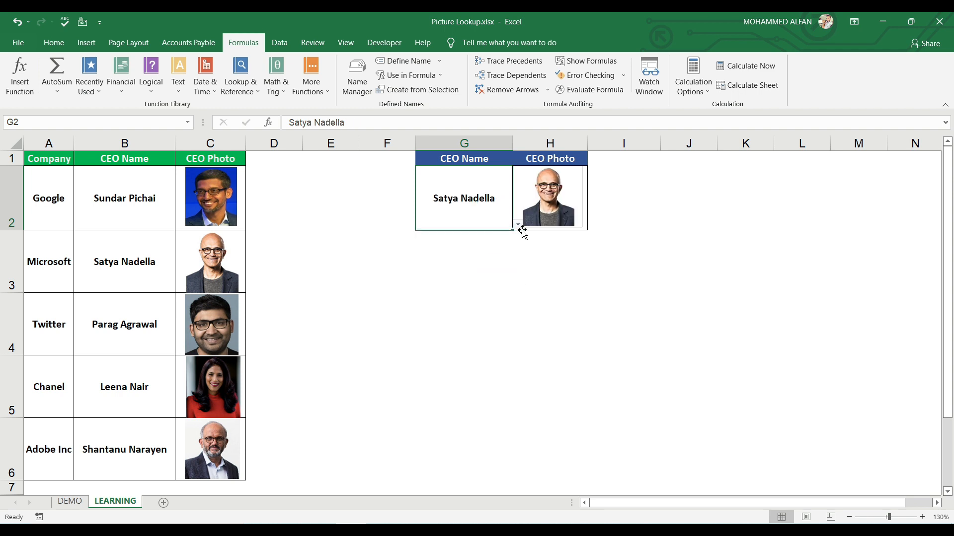
left_click(517, 226)
left_click(485, 258)
left_click(517, 226)
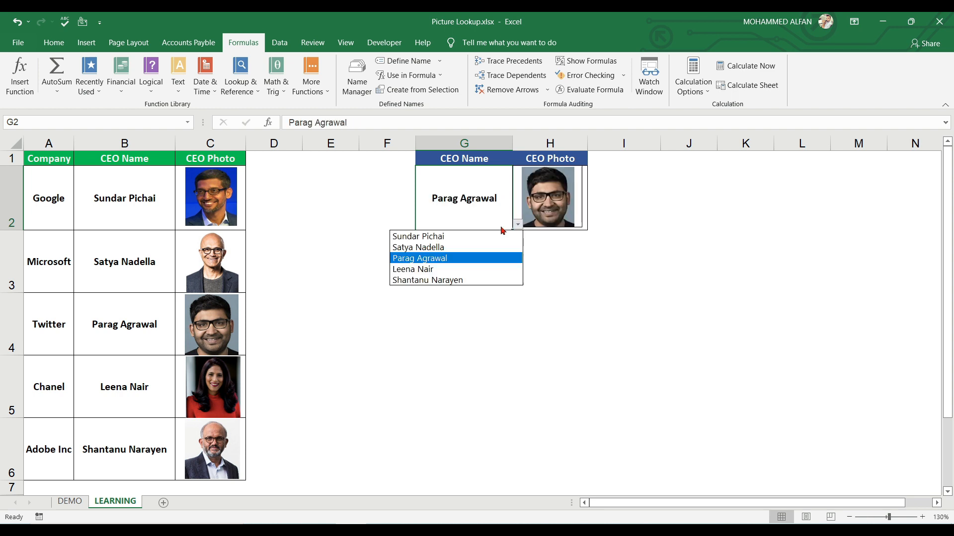
left_click(476, 237)
left_click(648, 312)
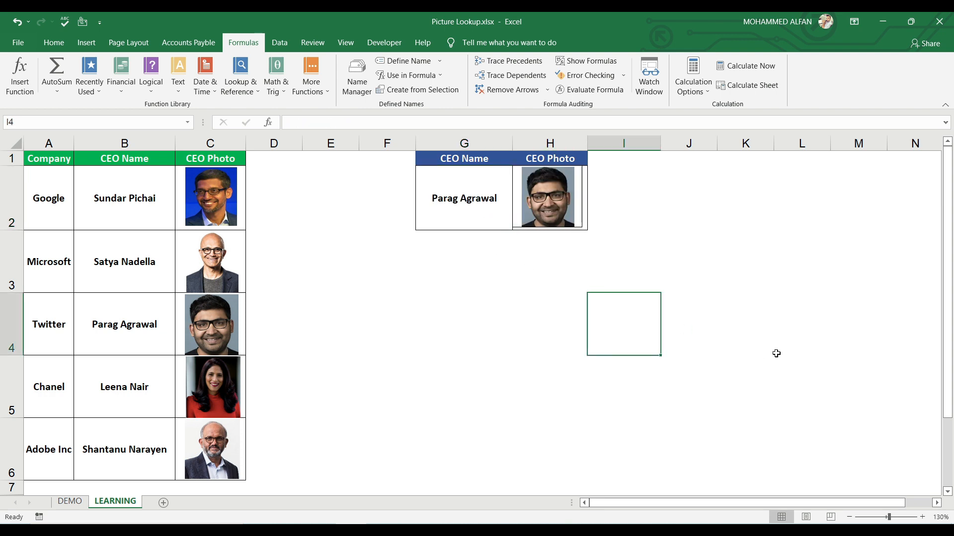